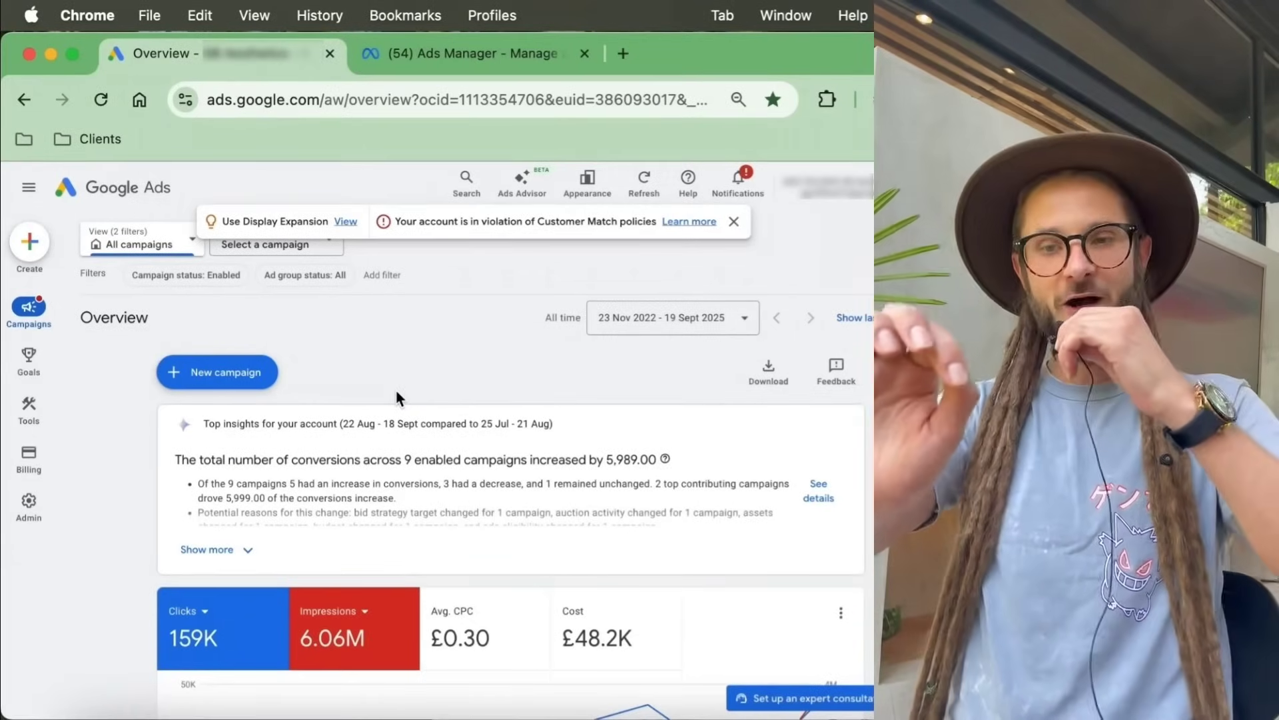
Dismiss the policy warning banner and go to the Experiments page under Campaigns
left_click(734, 221)
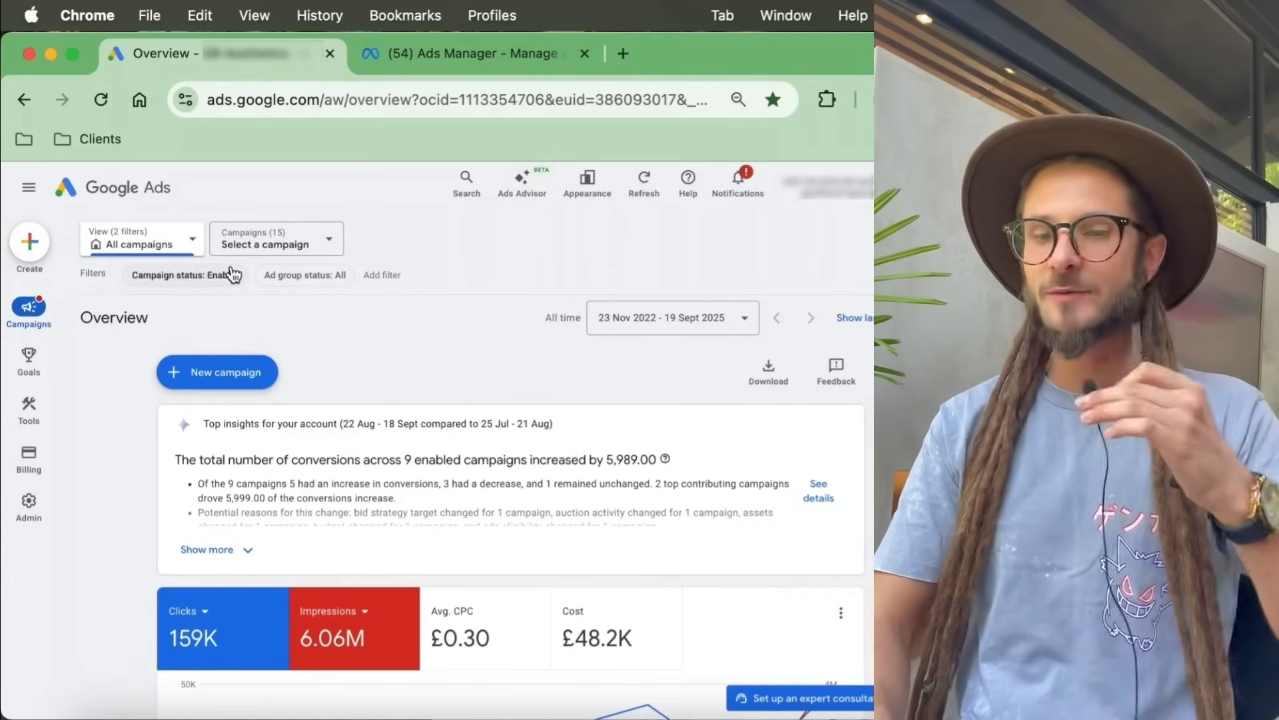
mouse_move(6, 365)
mouse_move(26, 309)
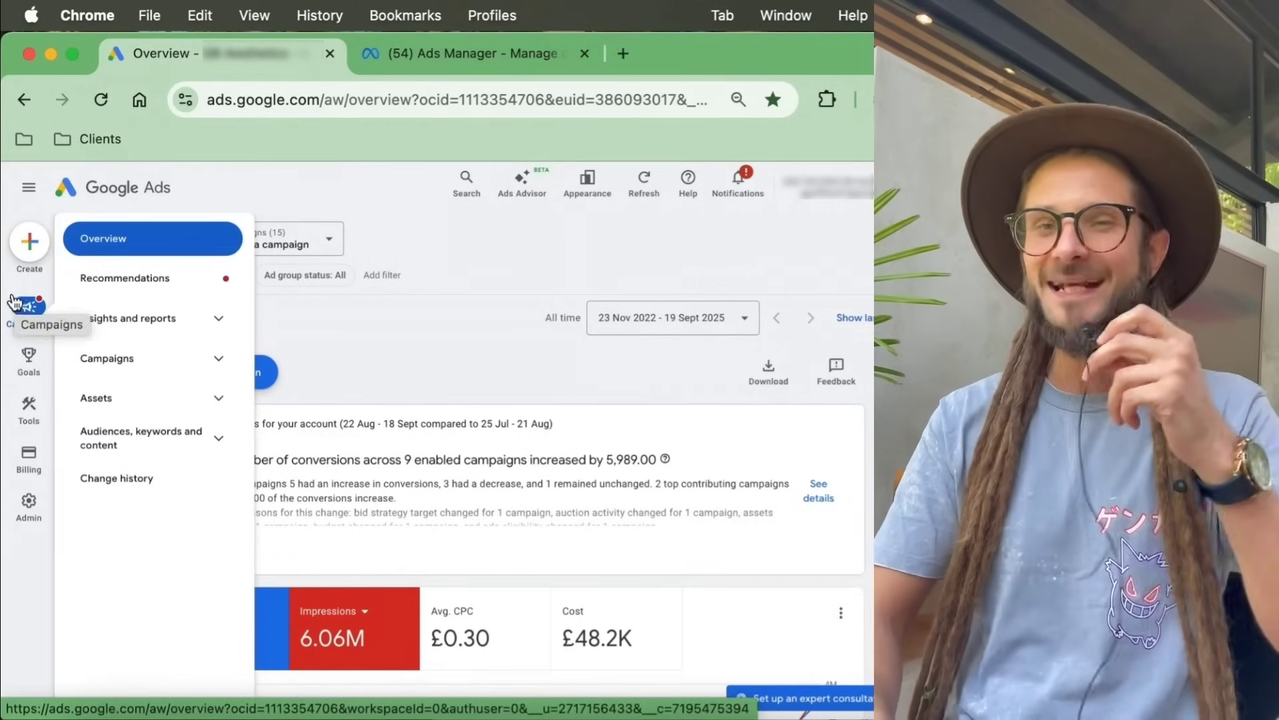
left_click(140, 375)
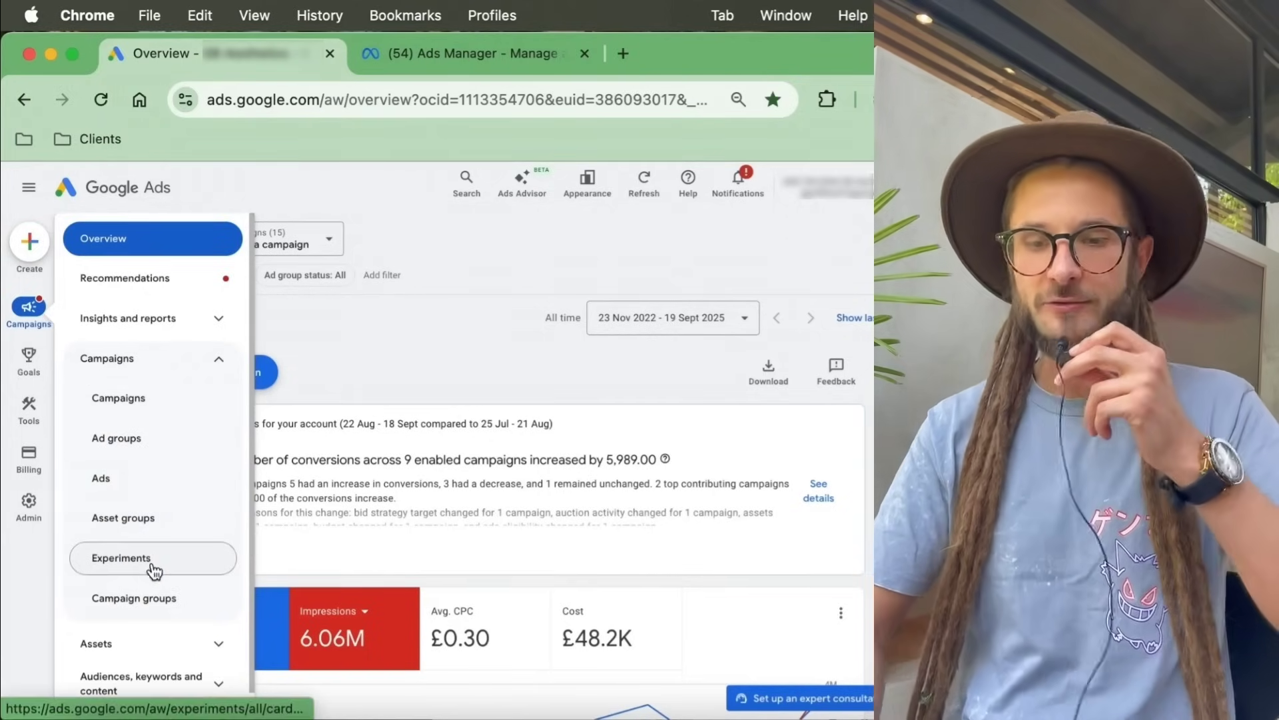
left_click(152, 565)
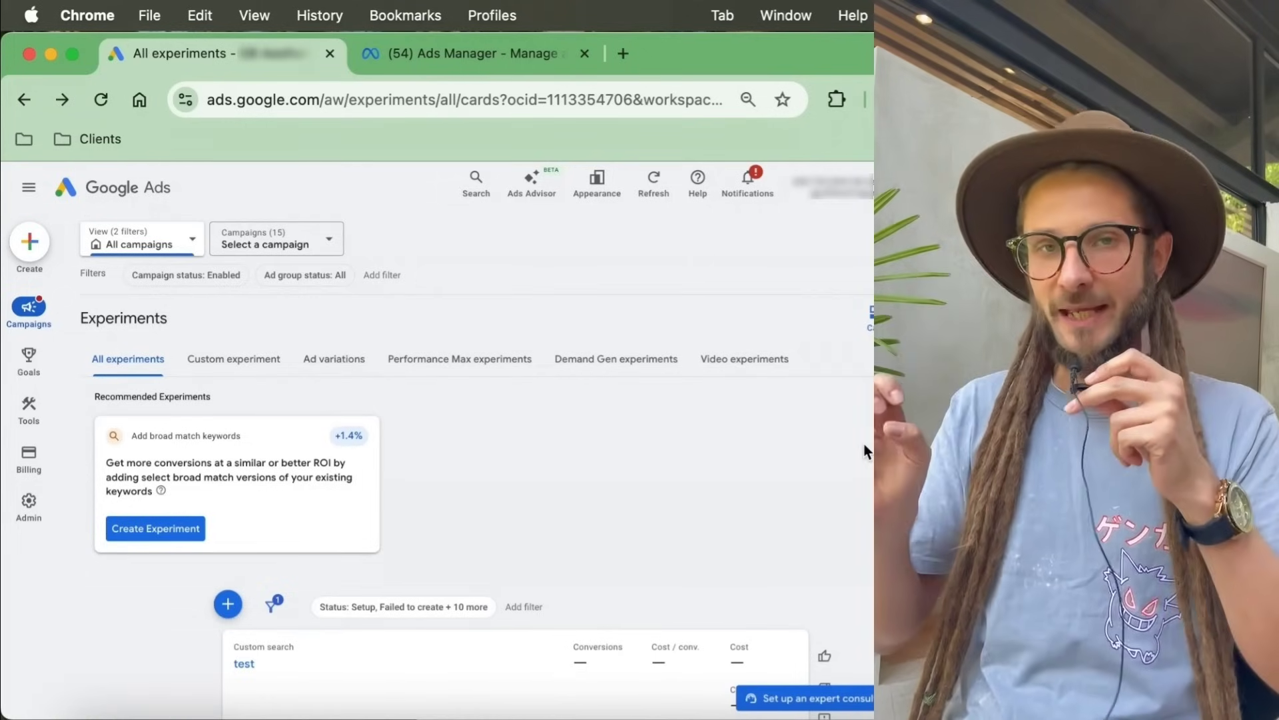
scroll(867, 451, "down", 10)
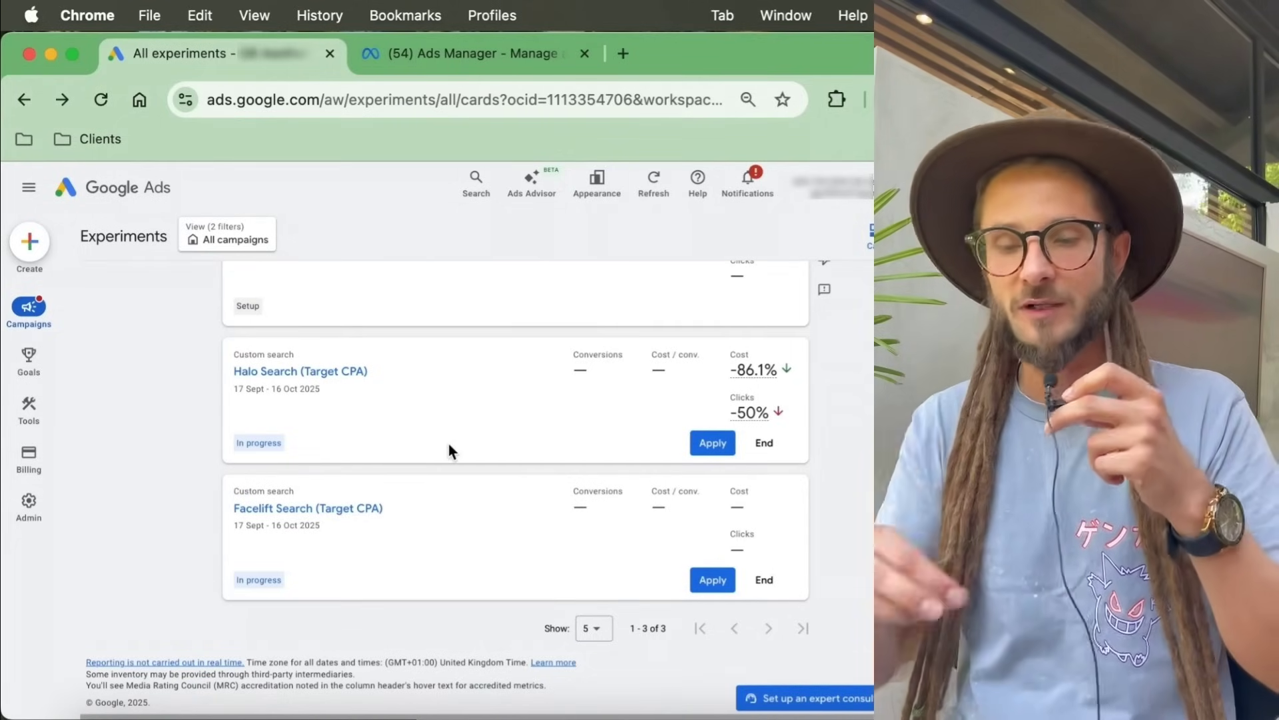
mouse_move(748, 374)
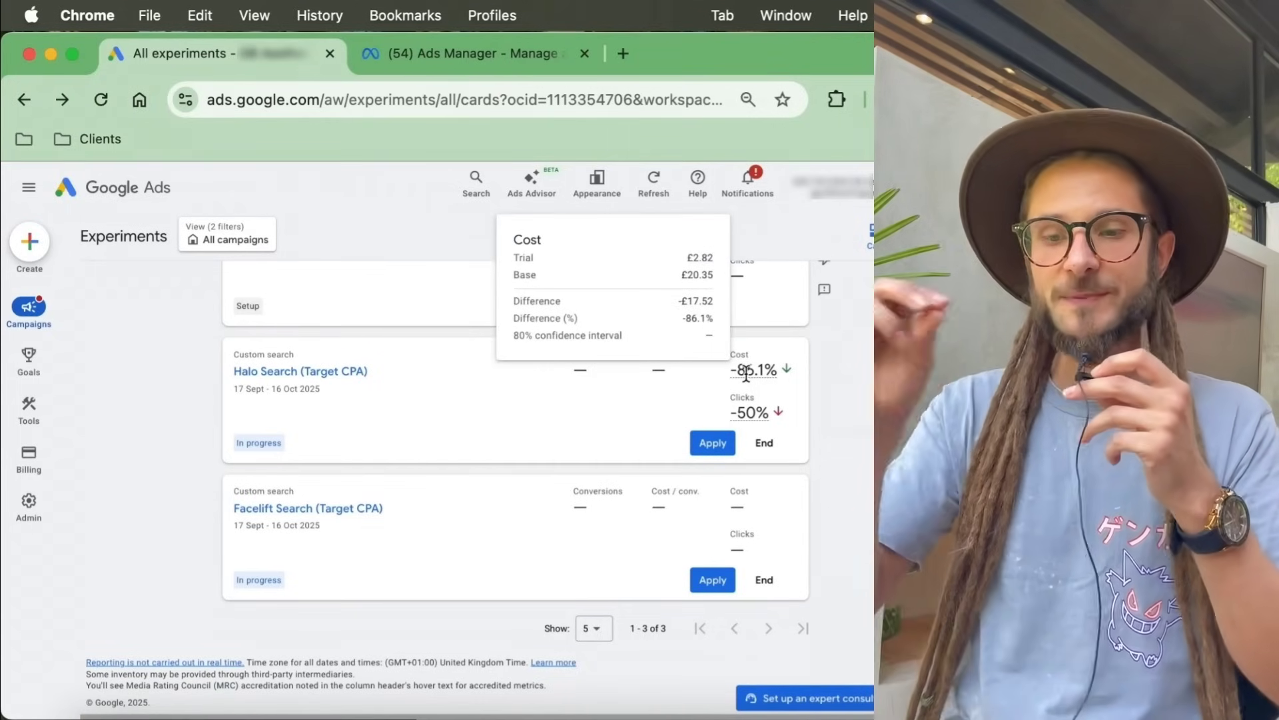
mouse_move(752, 419)
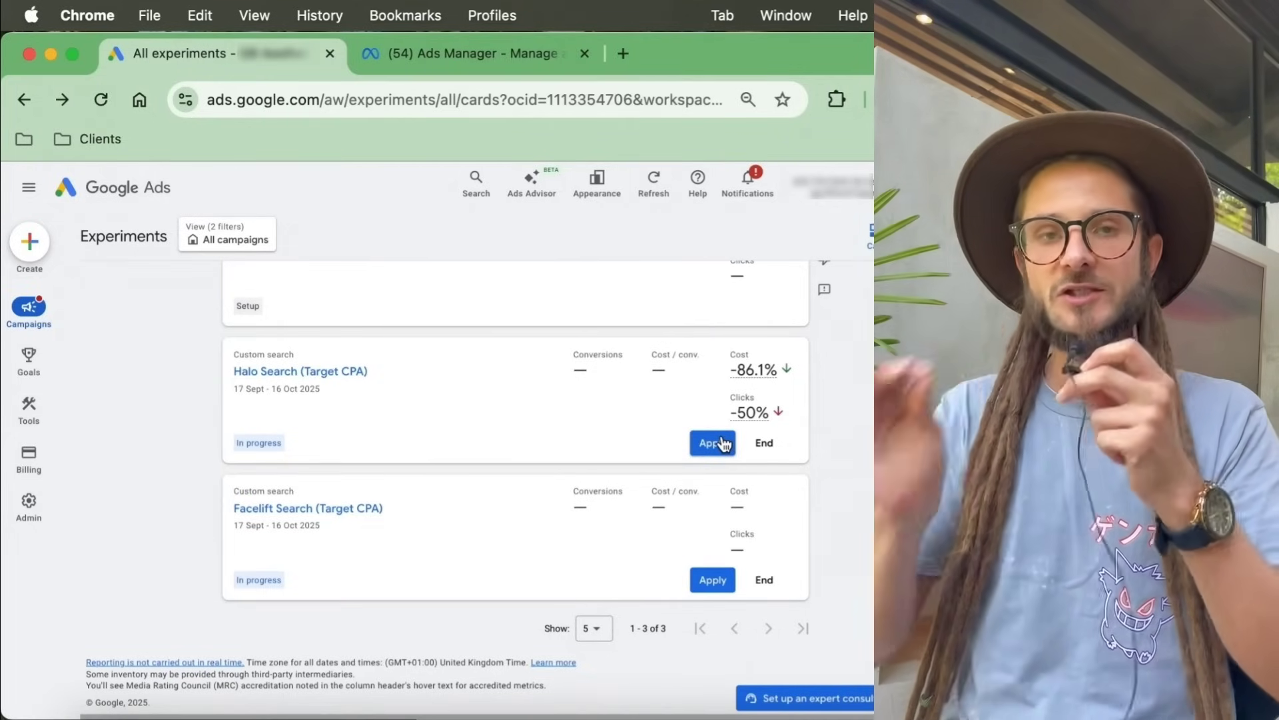
scroll(723, 443, "up", 10)
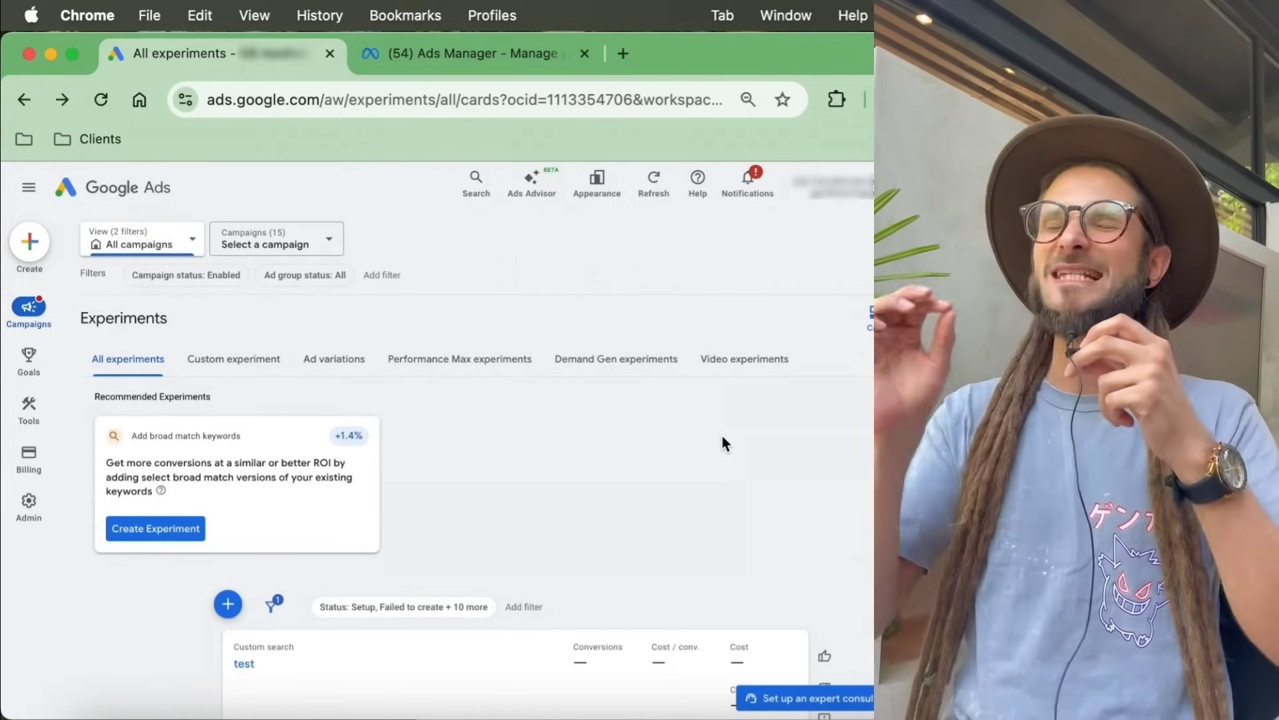
Start a new experiment and choose the Custom type, keeping Search as campaign type
left_click(228, 604)
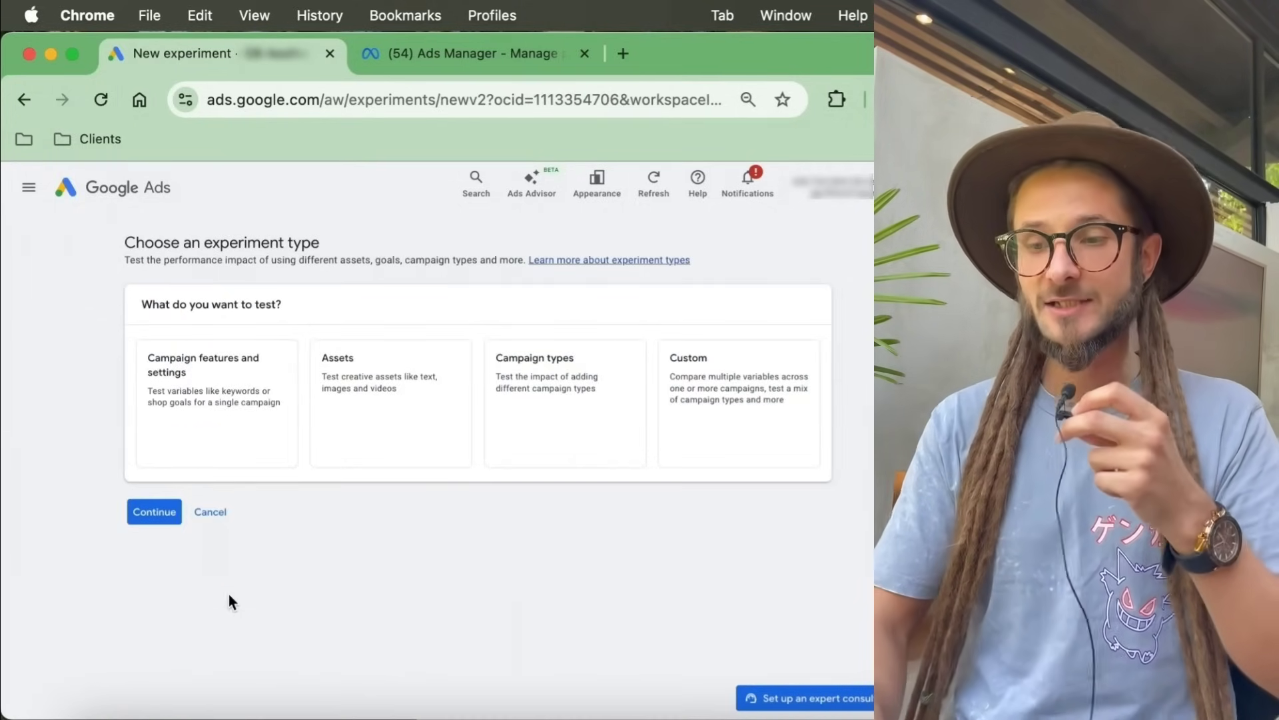
left_click(553, 467)
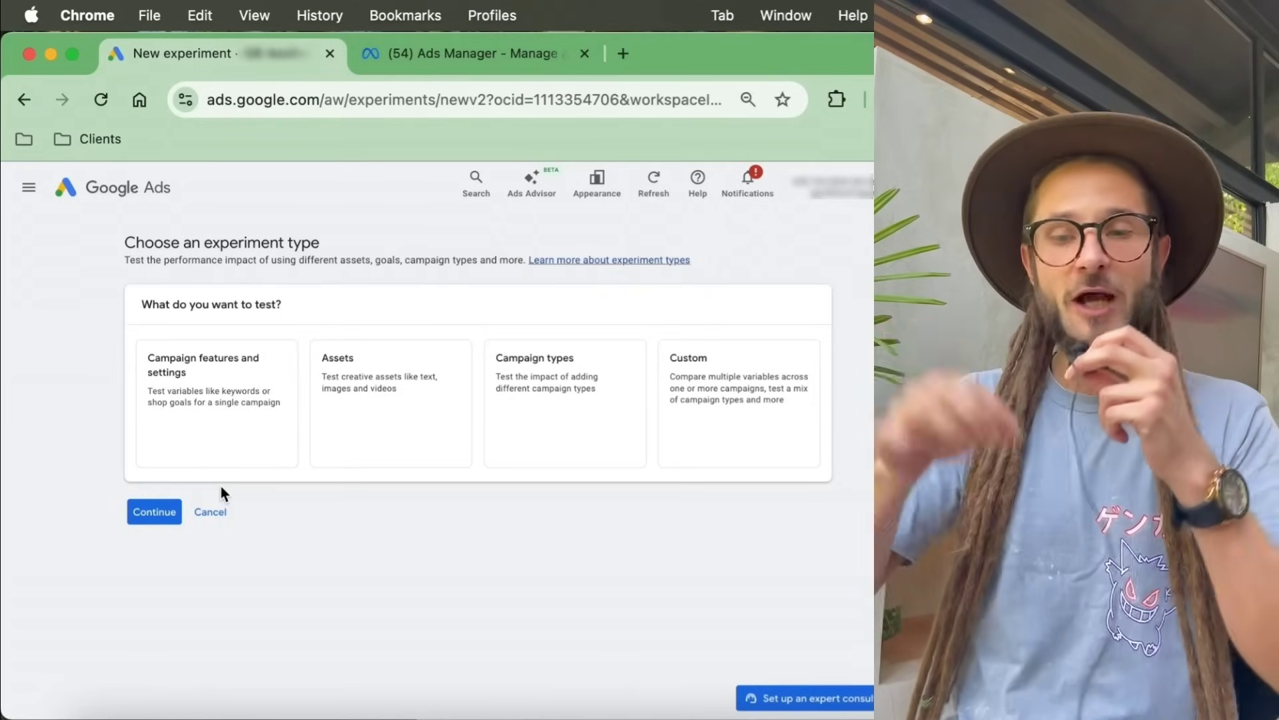
left_click(218, 424)
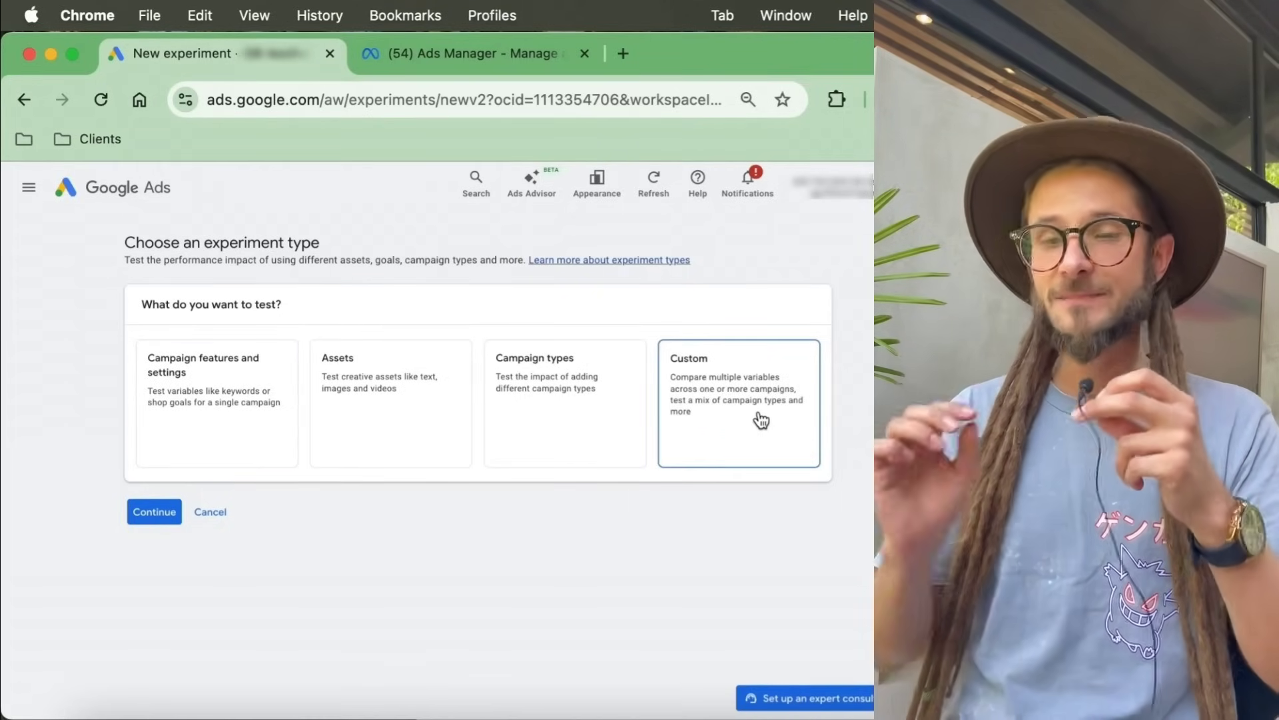
left_click(761, 420)
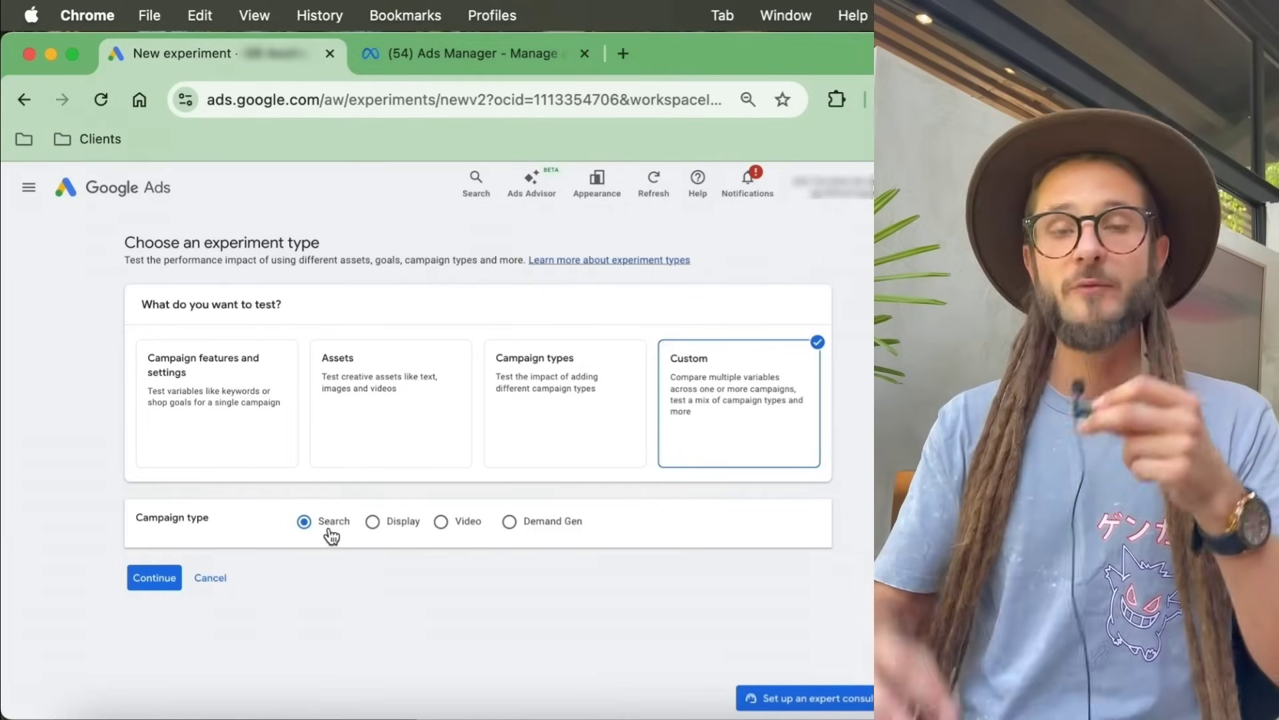
Continue to setup and enter 'Search tCPA' as the experiment name
left_click(133, 579)
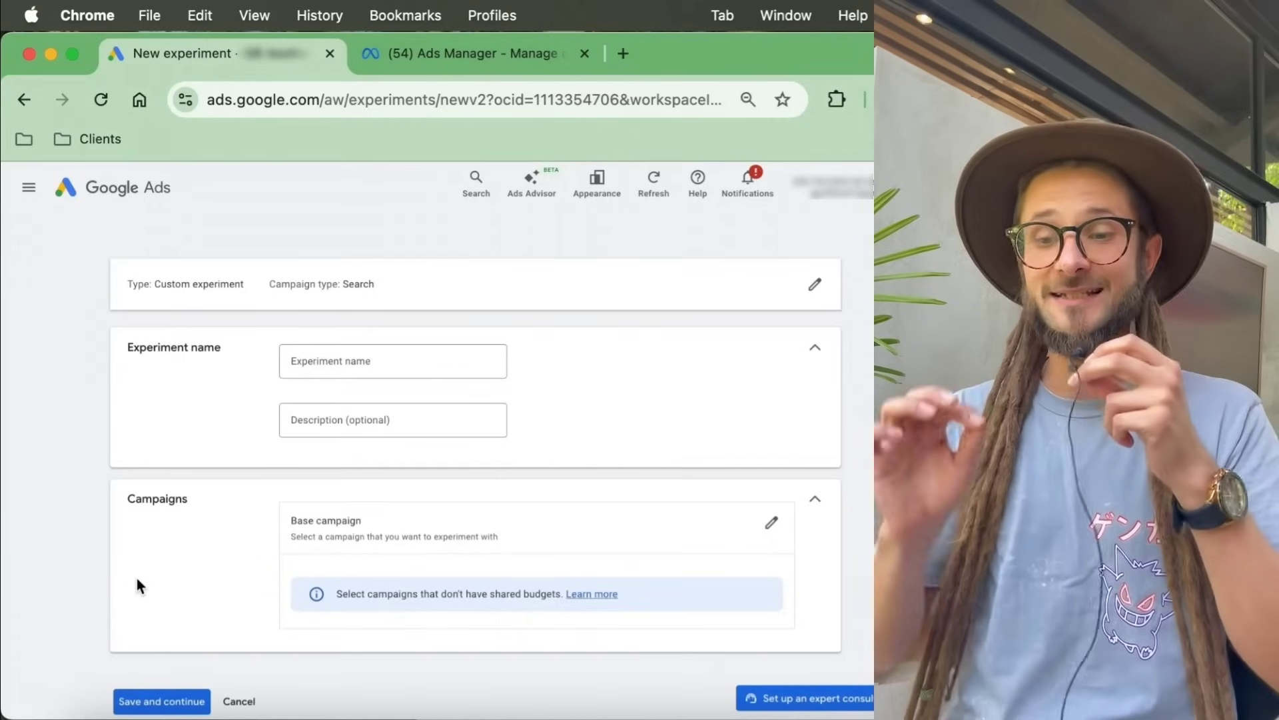
left_click(324, 357)
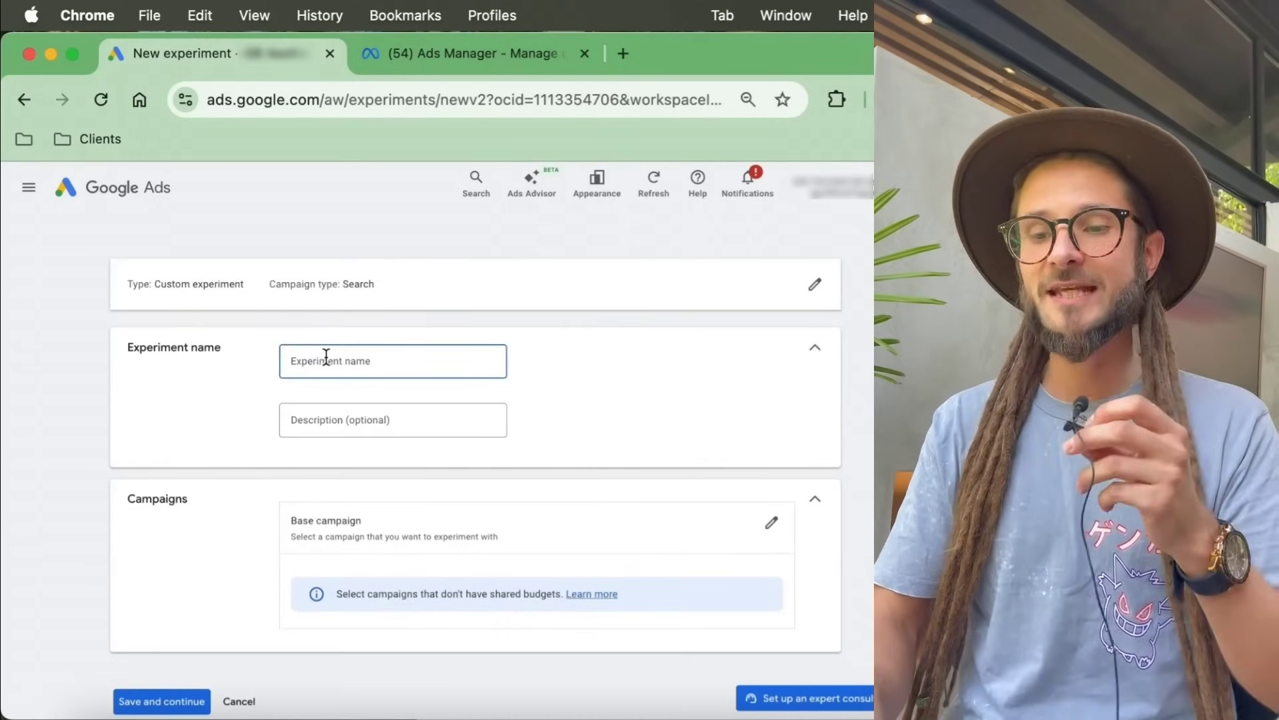
type("Search tCPA")
left_click(563, 358)
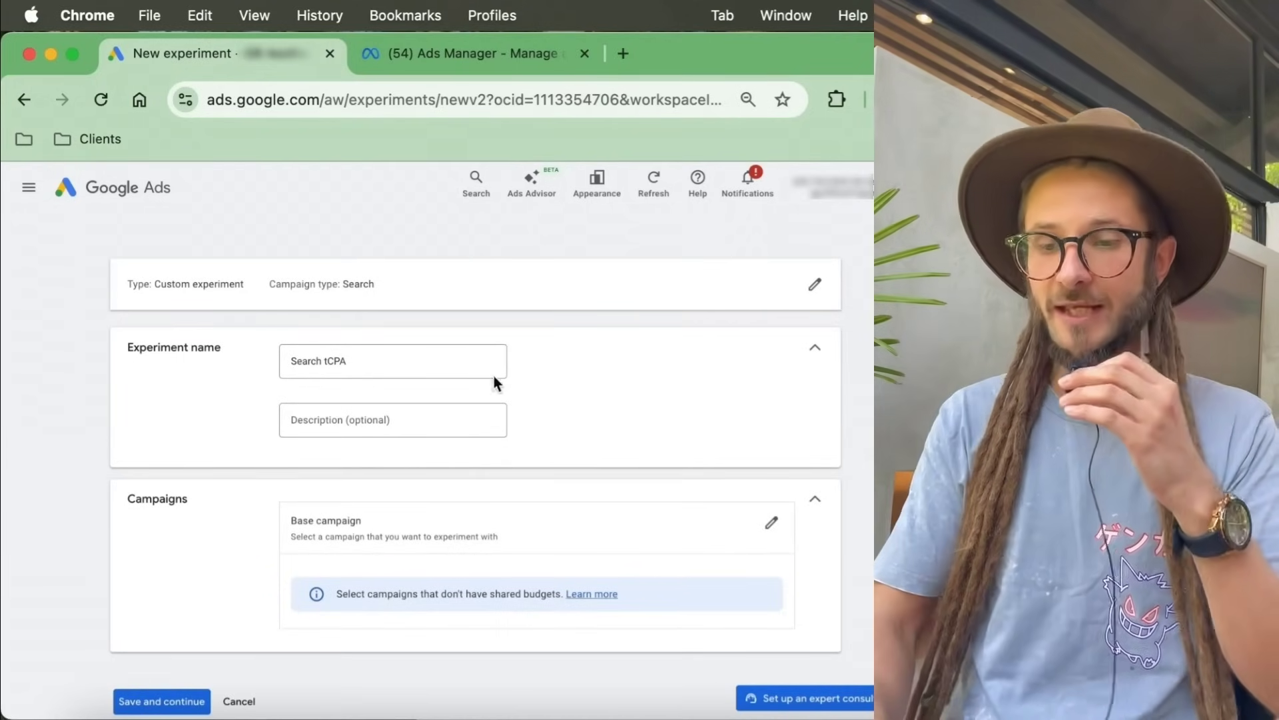
left_click(442, 421)
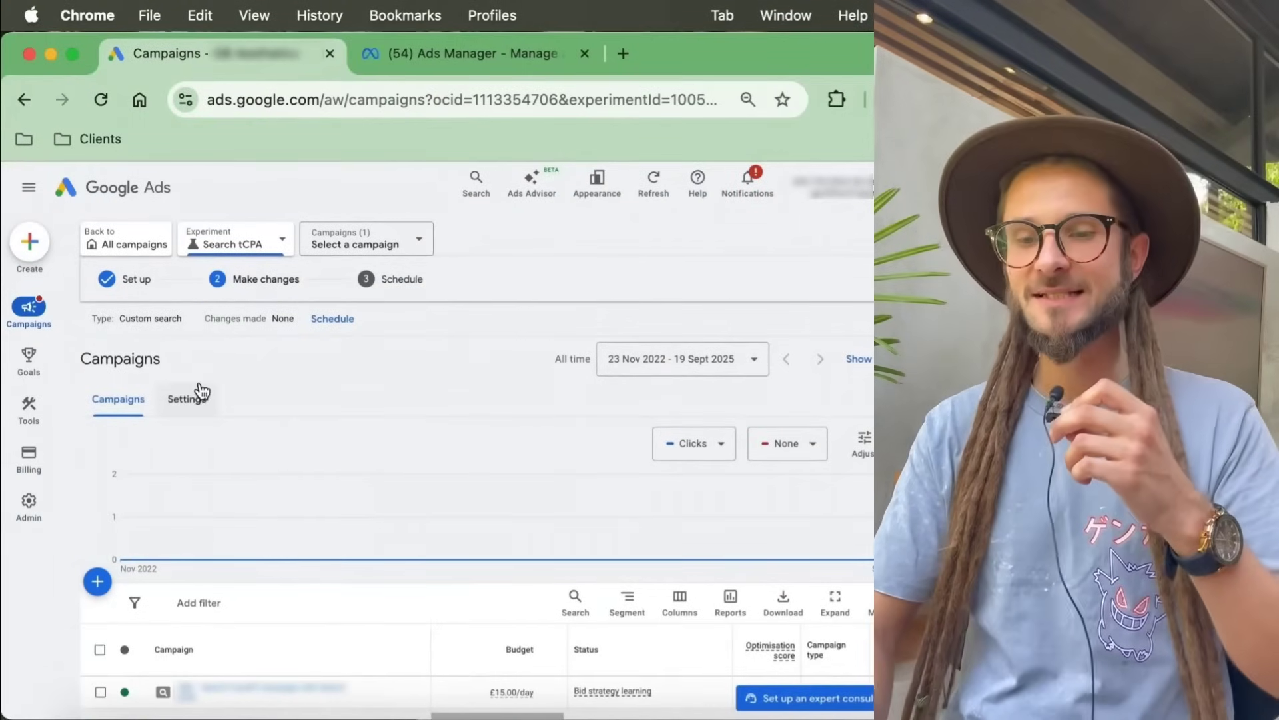
Set the experiment campaign's Target CPA to £30.00 in its Settings table, then go to Schedule
left_click(194, 399)
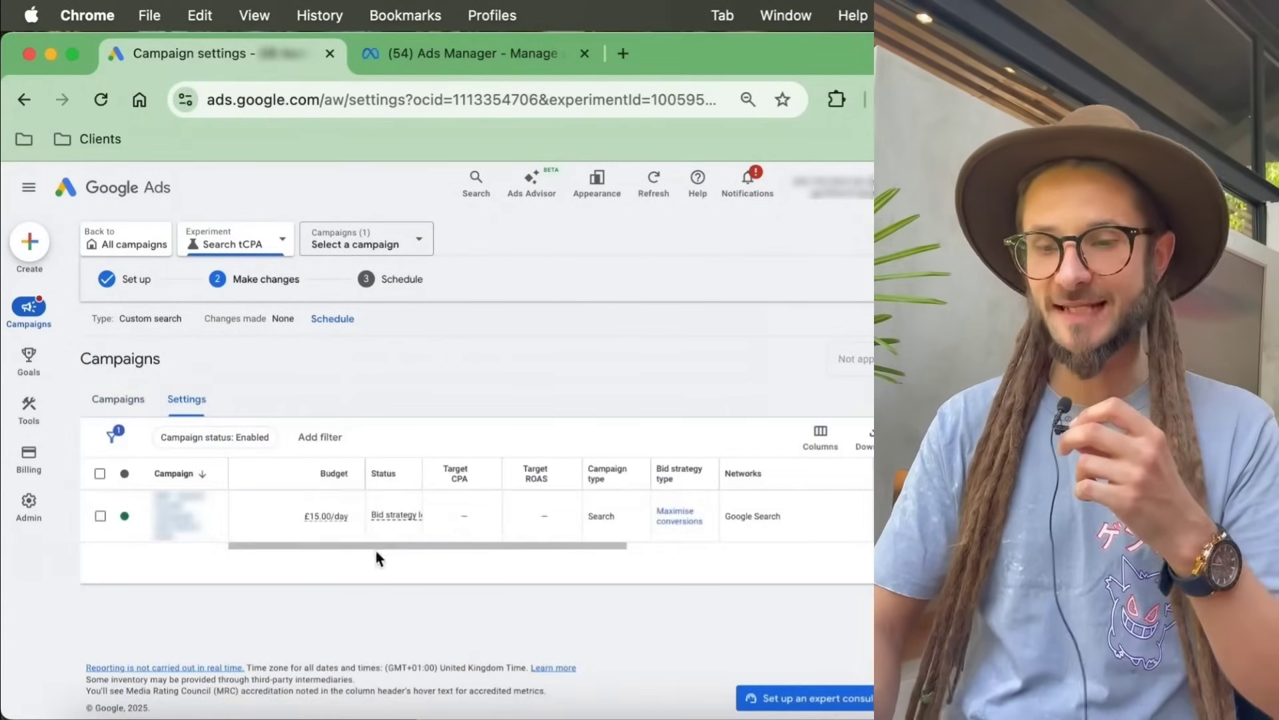
left_click(493, 516)
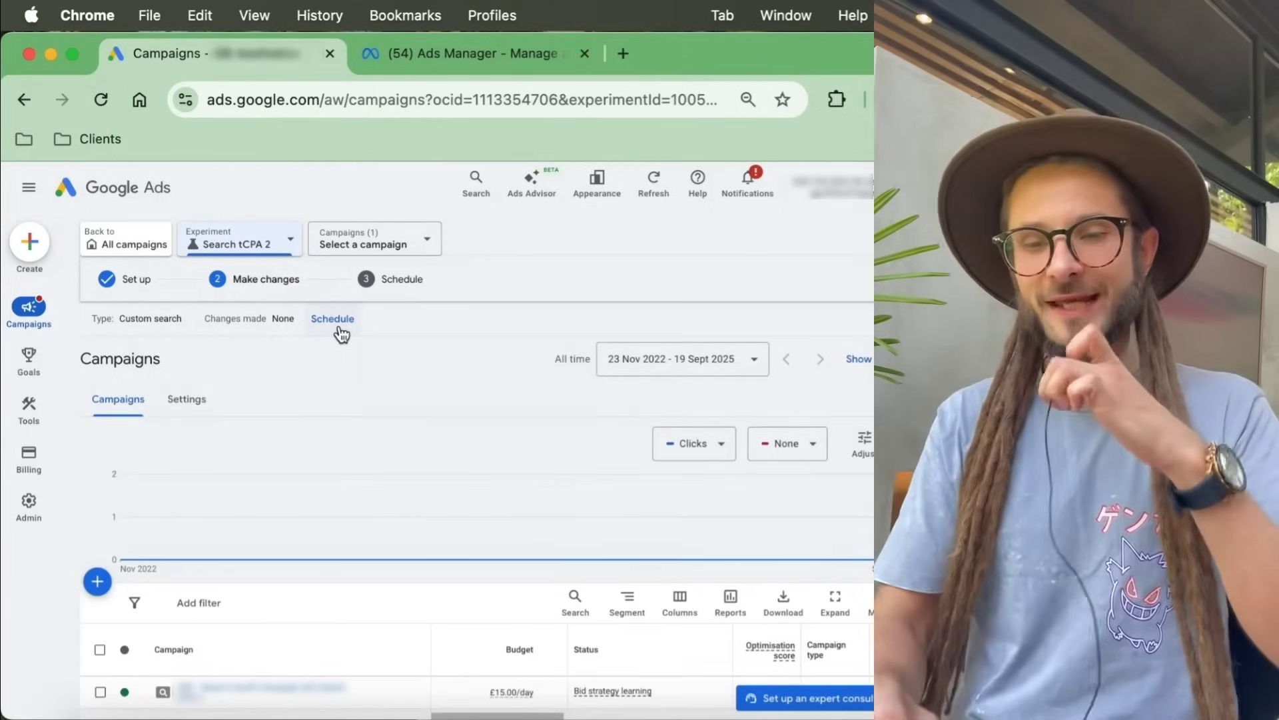
left_click(338, 323)
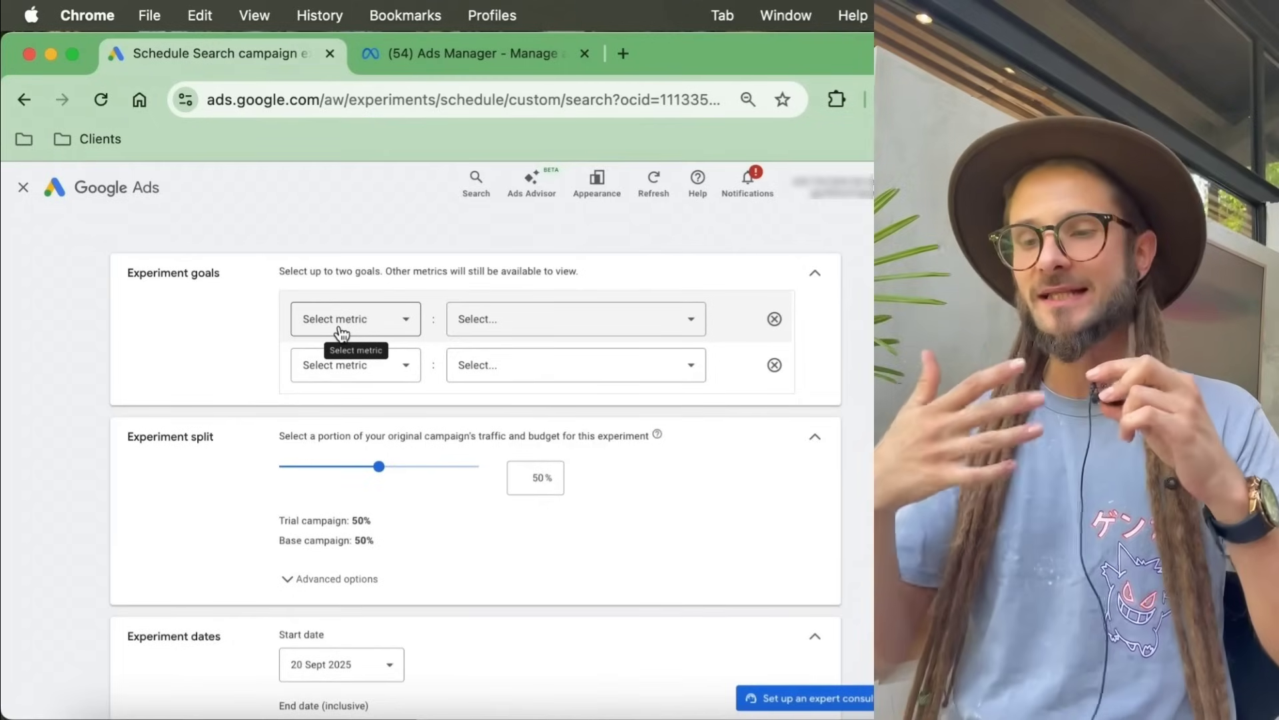
Set the first experiment goal to Conversions with direction Increase
left_click(341, 331)
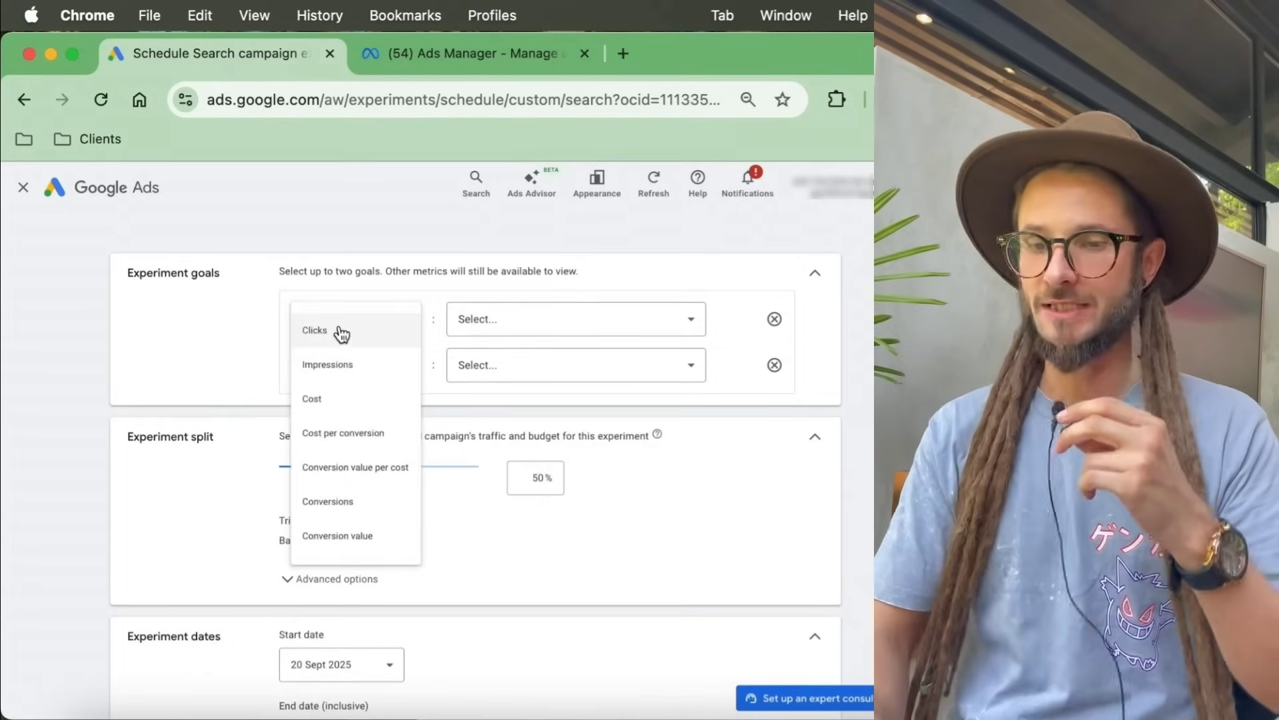
left_click(330, 502)
left_click(402, 327)
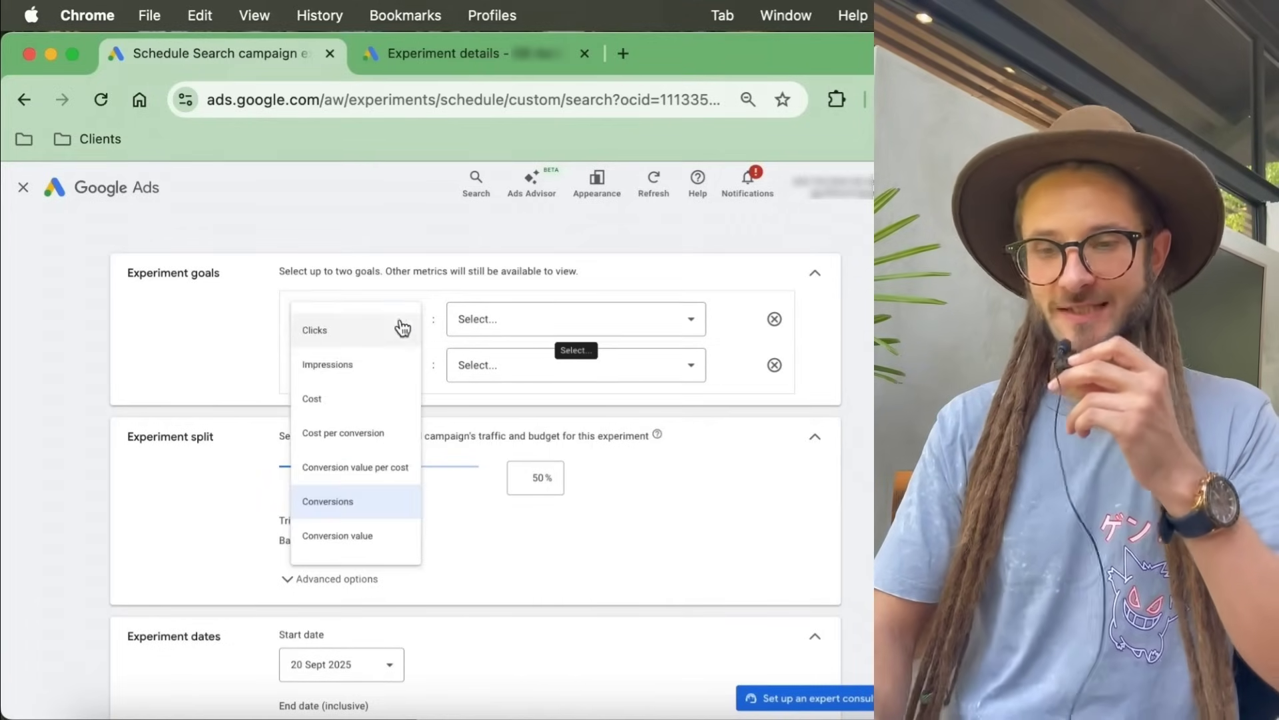
left_click(350, 501)
left_click(477, 312)
left_click(489, 333)
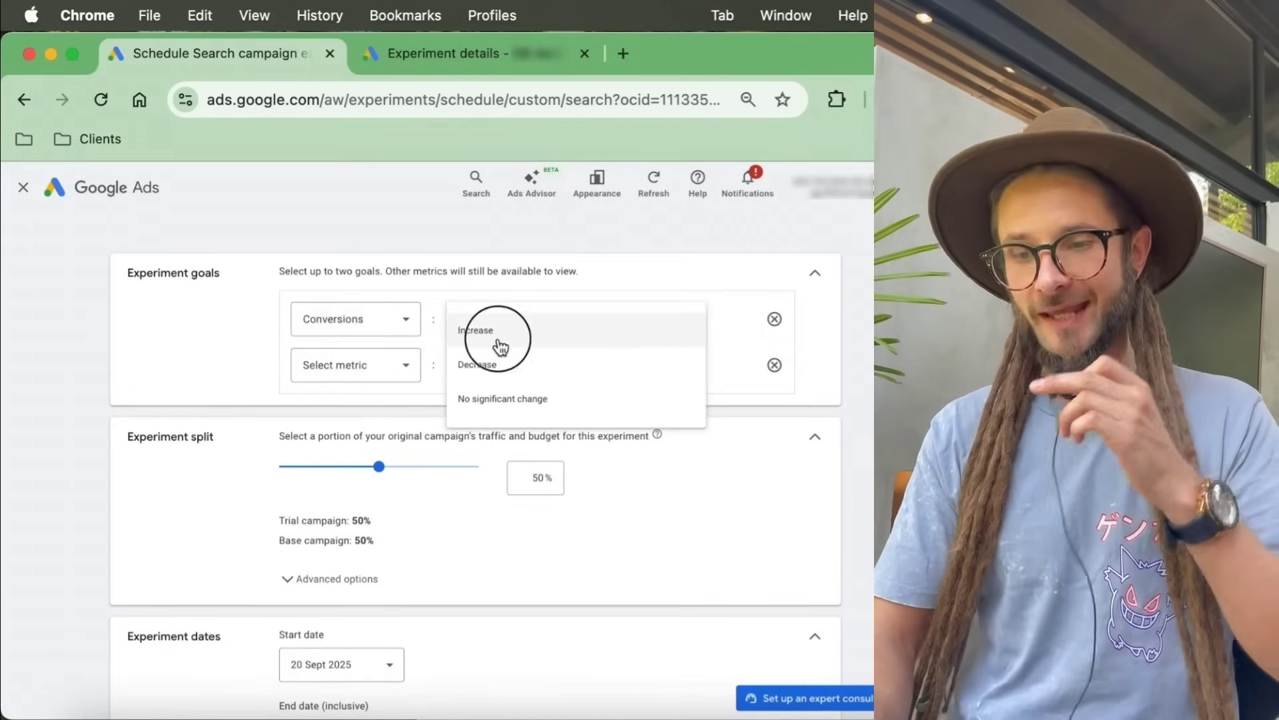
Set the second goal to decrease Cost per conversion, leaving the traffic split near 50/50
left_click(378, 349)
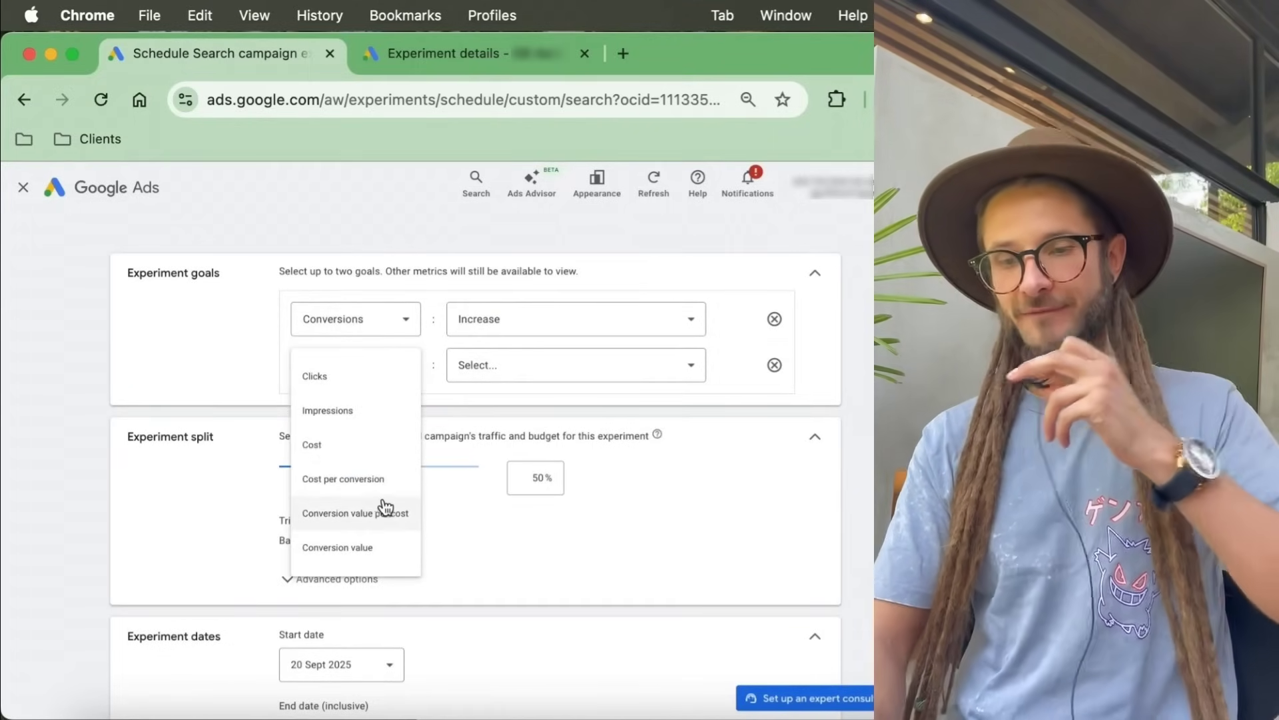
left_click(377, 481)
left_click(465, 379)
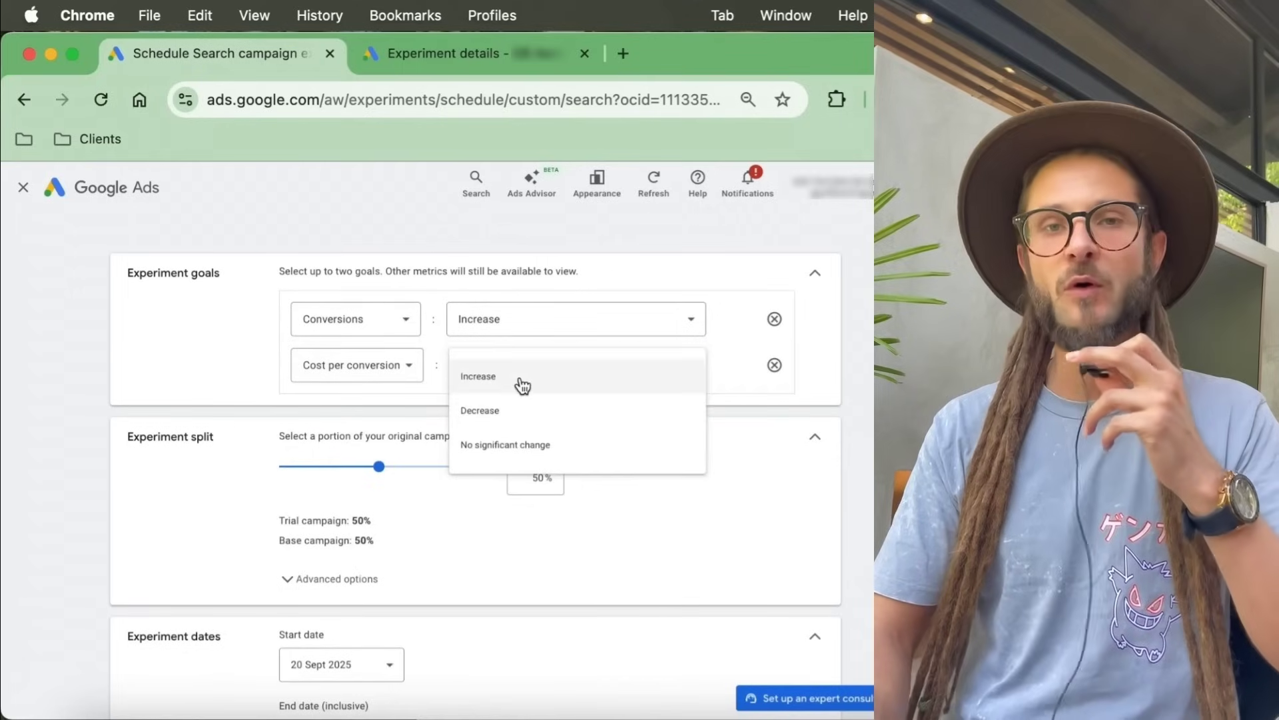
left_click(521, 414)
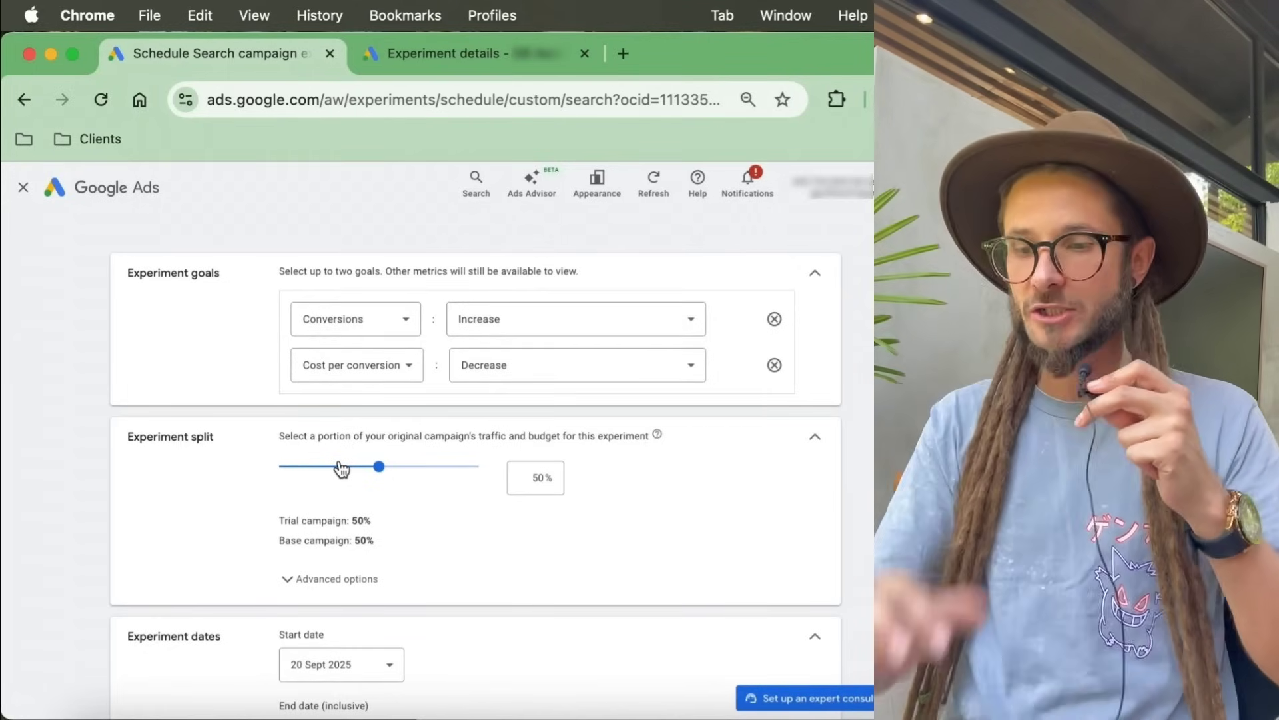
mouse_move(373, 468)
left_mouse_down()
mouse_move(349, 468)
mouse_move(380, 464)
left_mouse_up()
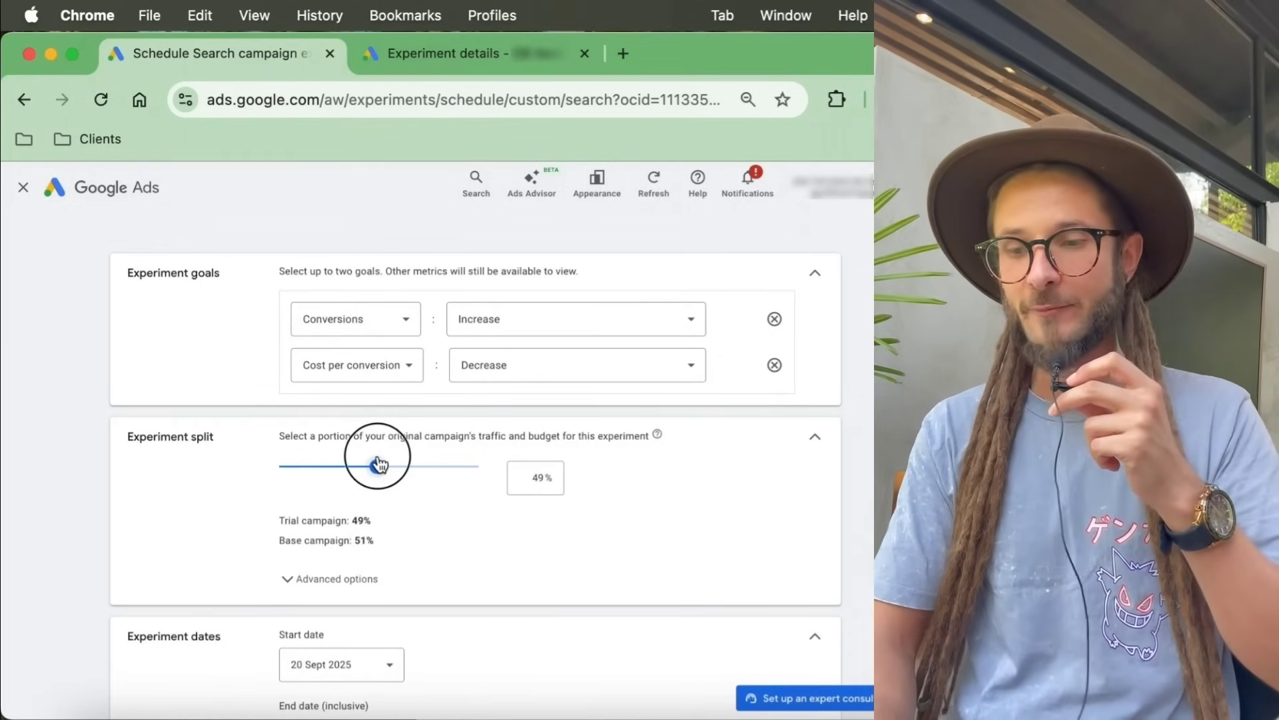
Keep sync on and EU political ads set to 'No', then create the experiment
scroll(379, 460, "down", 4)
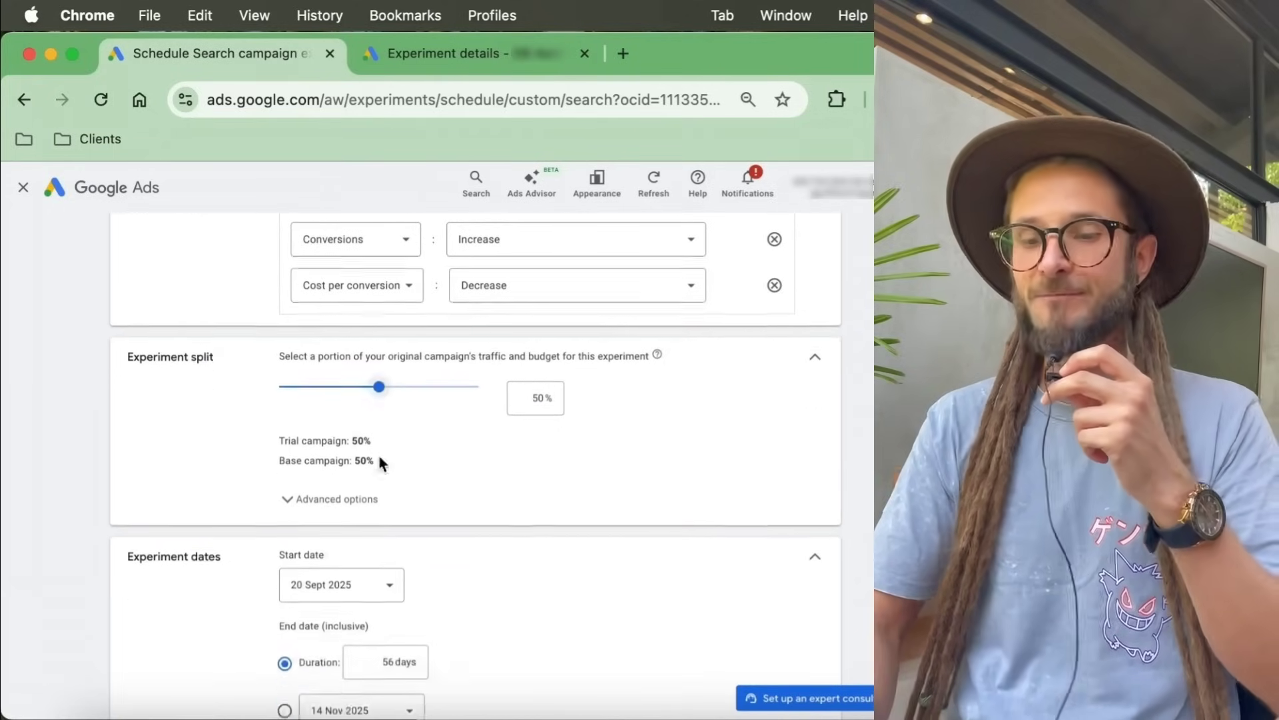
scroll(347, 488, "down", 1)
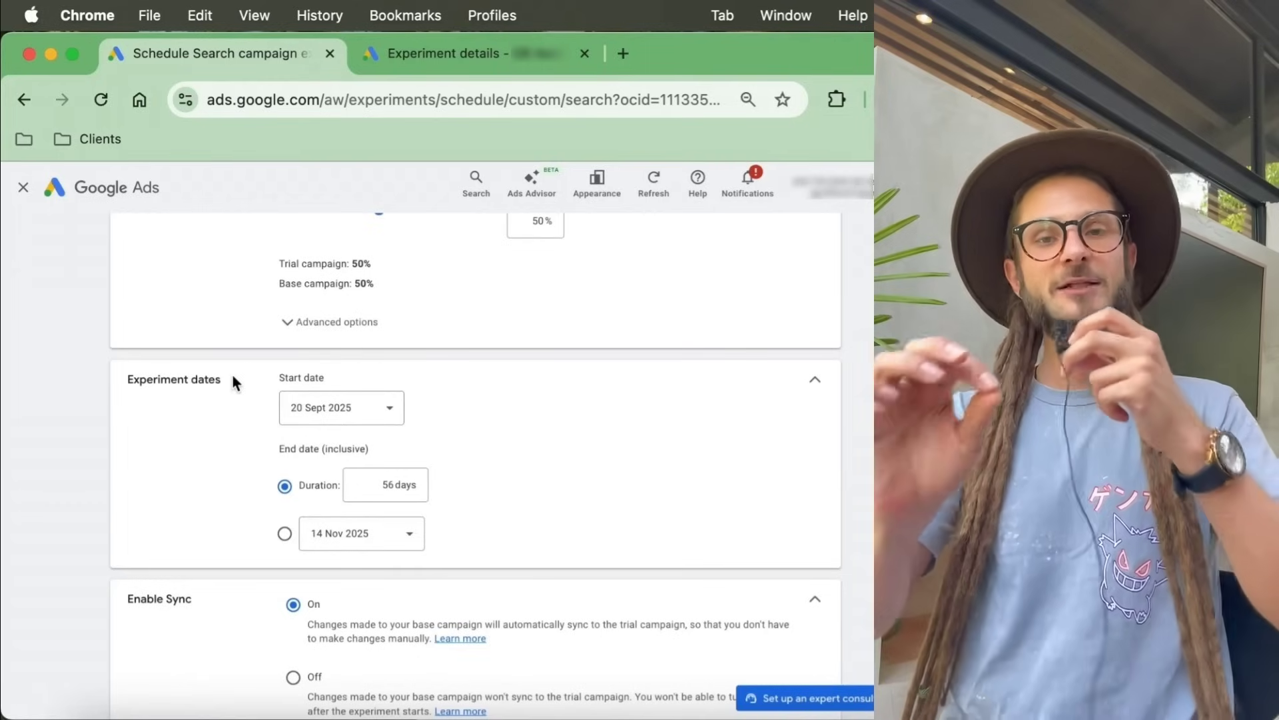
scroll(232, 382, "down", 1)
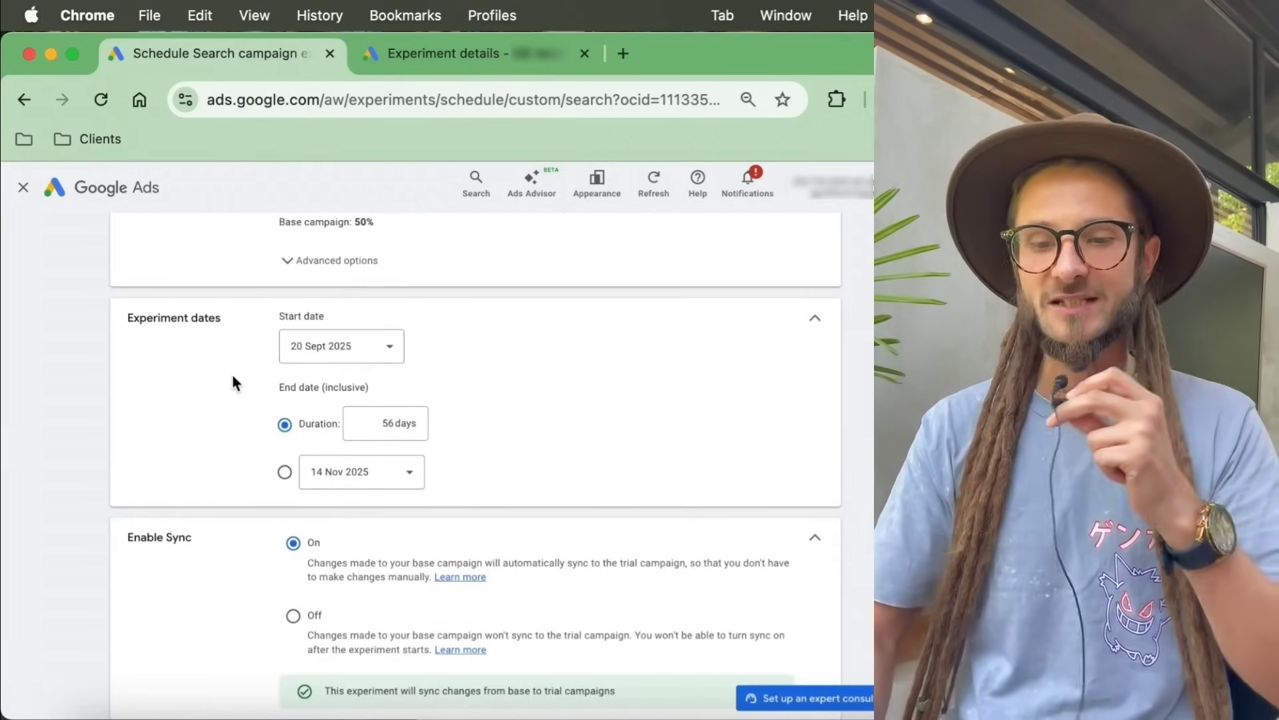
scroll(232, 379, "down", 3)
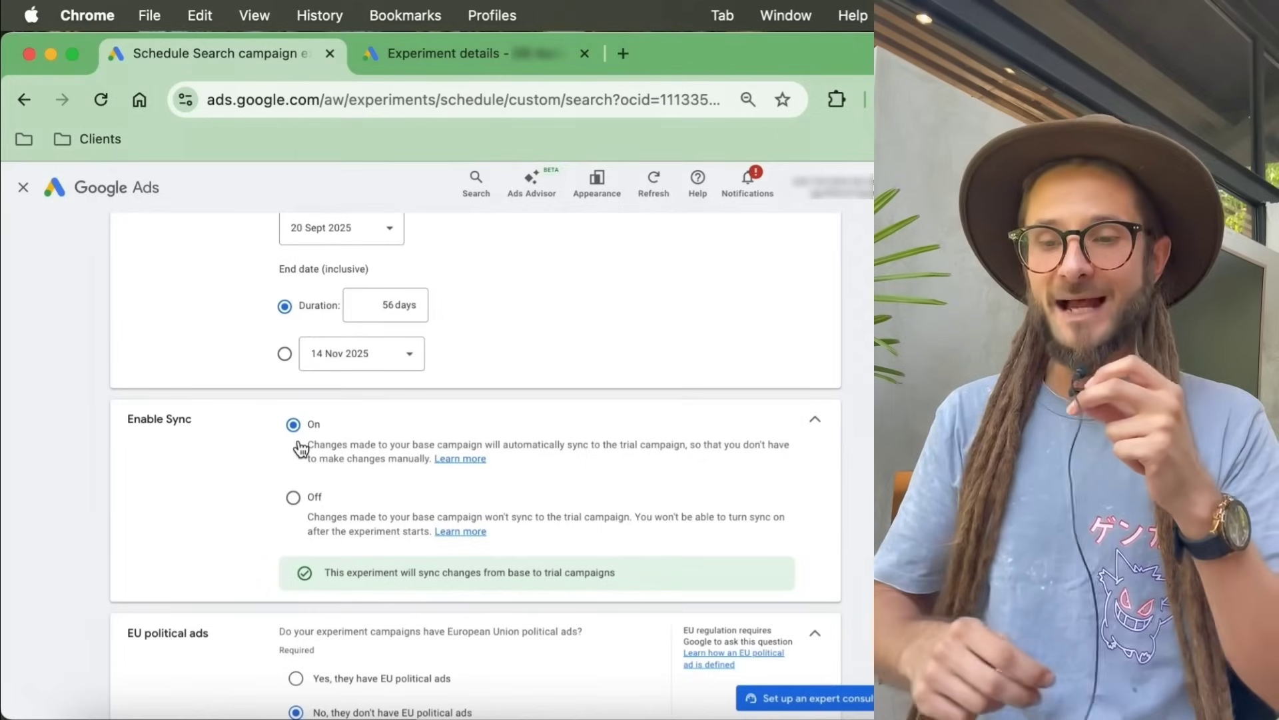
scroll(300, 448, "down", 5)
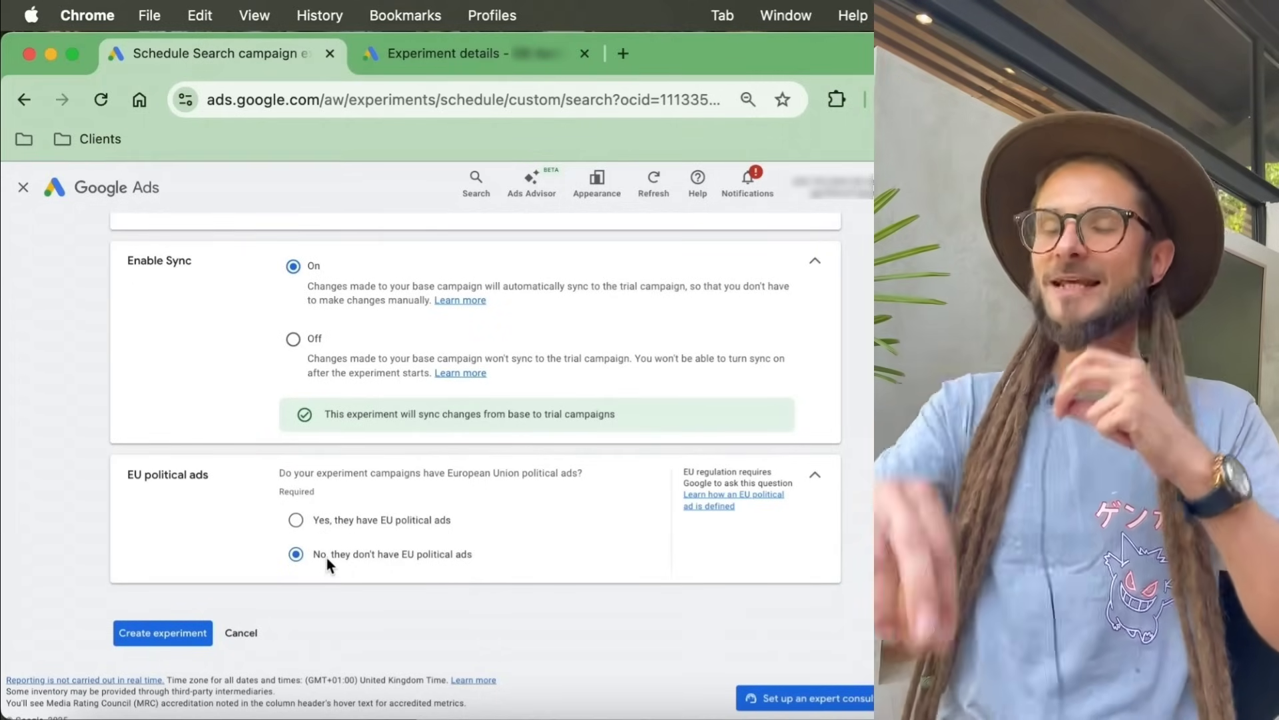
left_click(186, 632)
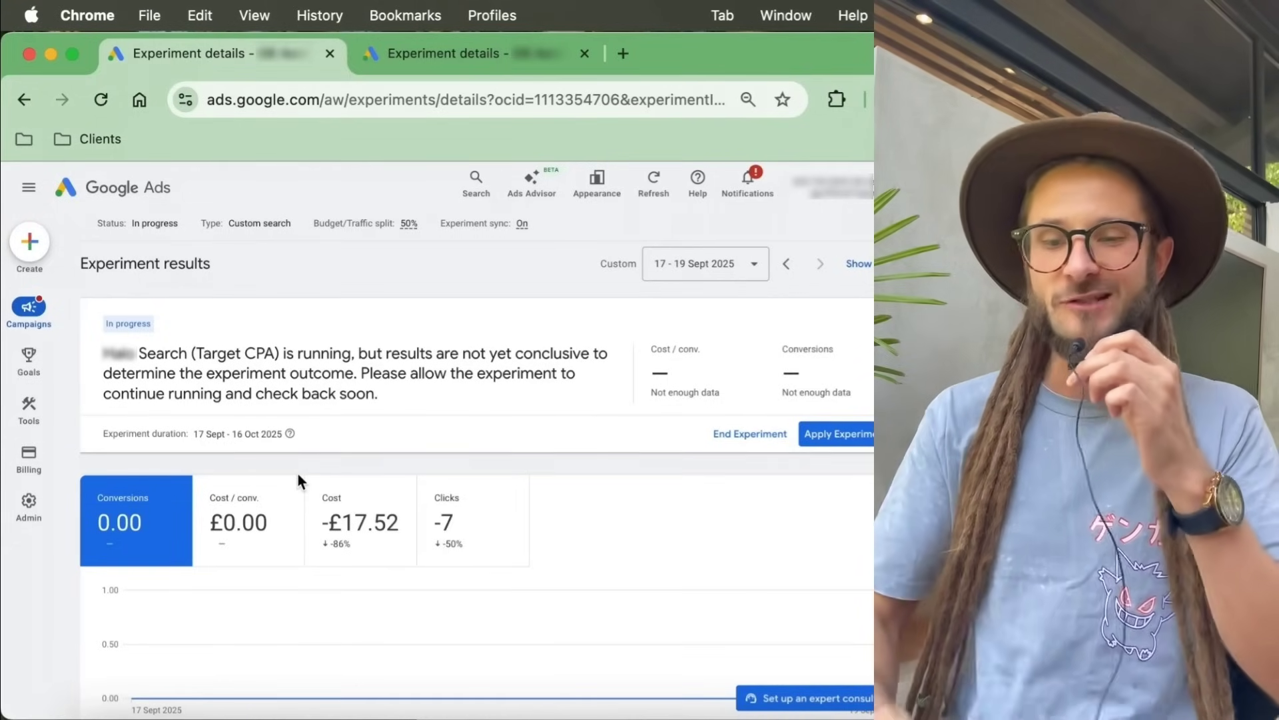
scroll(298, 470, "down", 1)
scroll(297, 470, "down", 4)
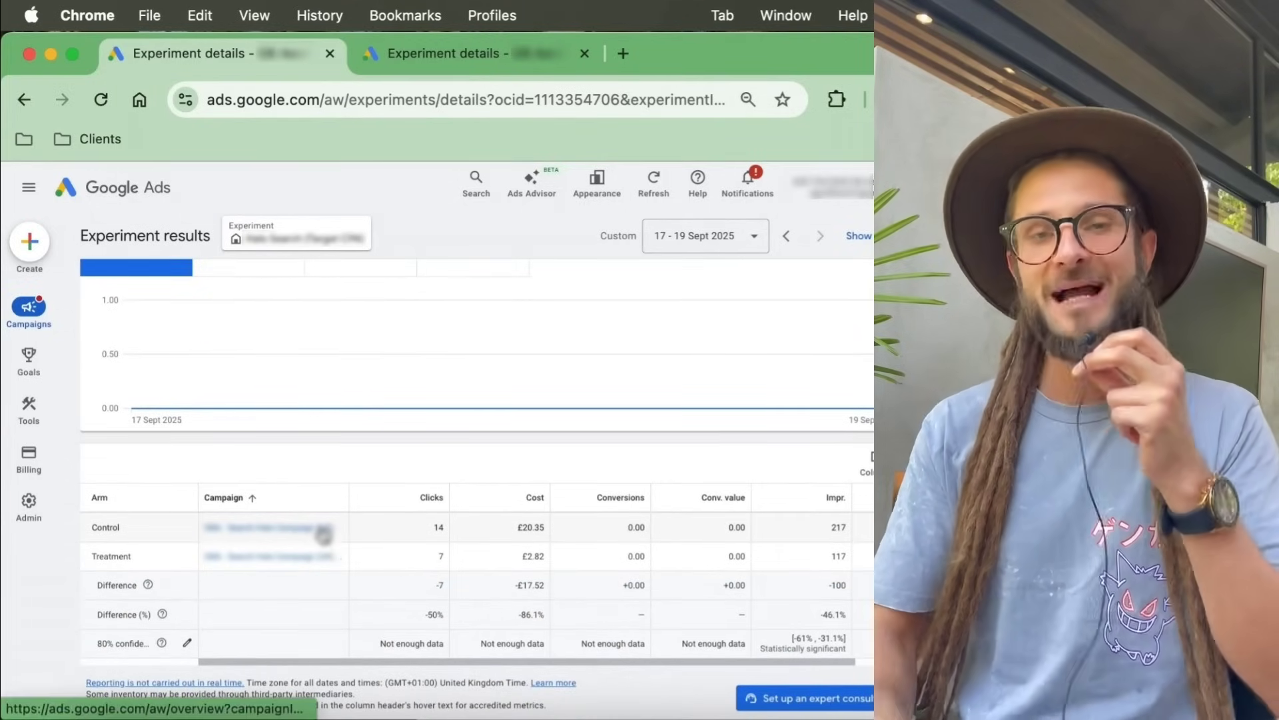
mouse_move(324, 533)
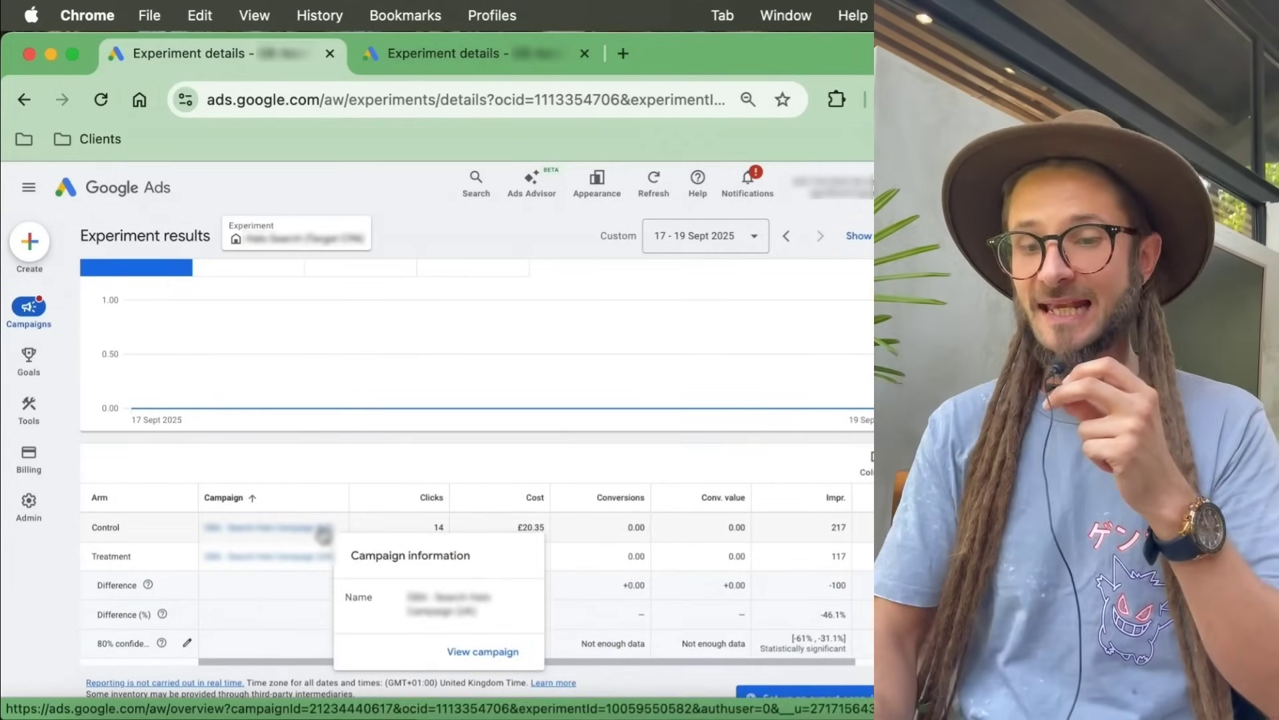
scroll(324, 533, "down", 1)
scroll(324, 533, "right", 1)
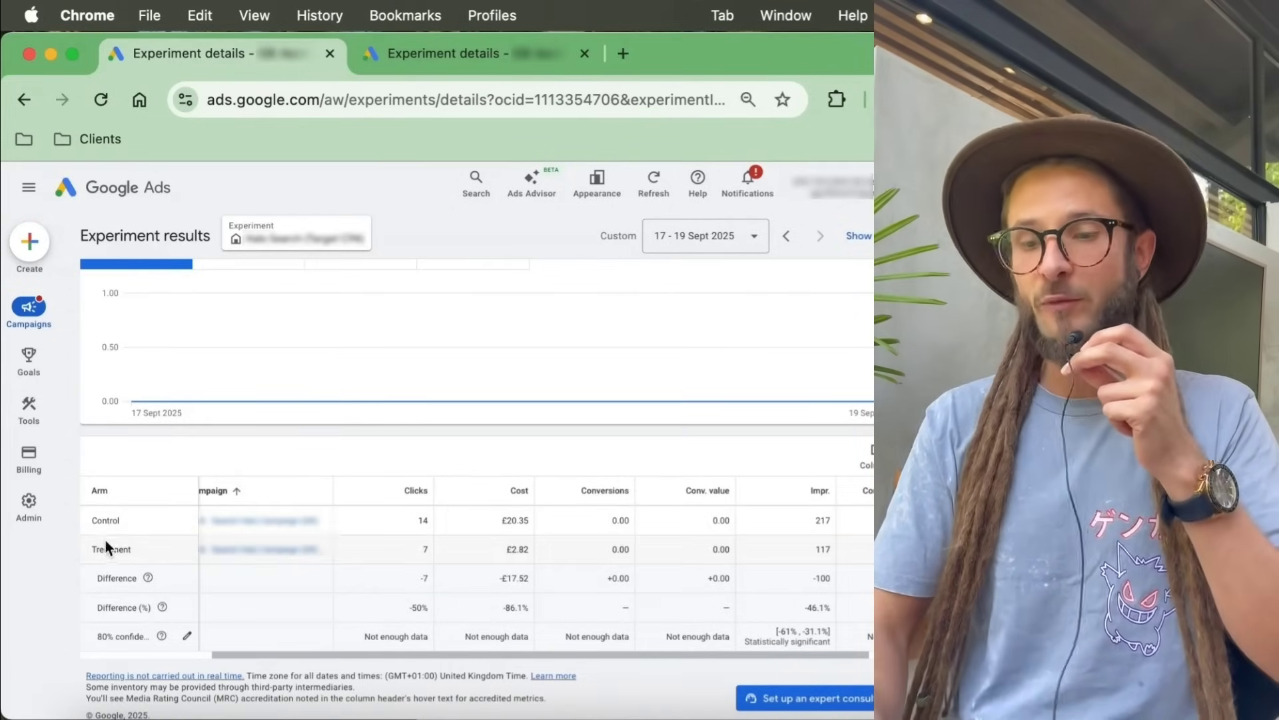
scroll(107, 542, "left", 1)
scroll(107, 542, "down", 1)
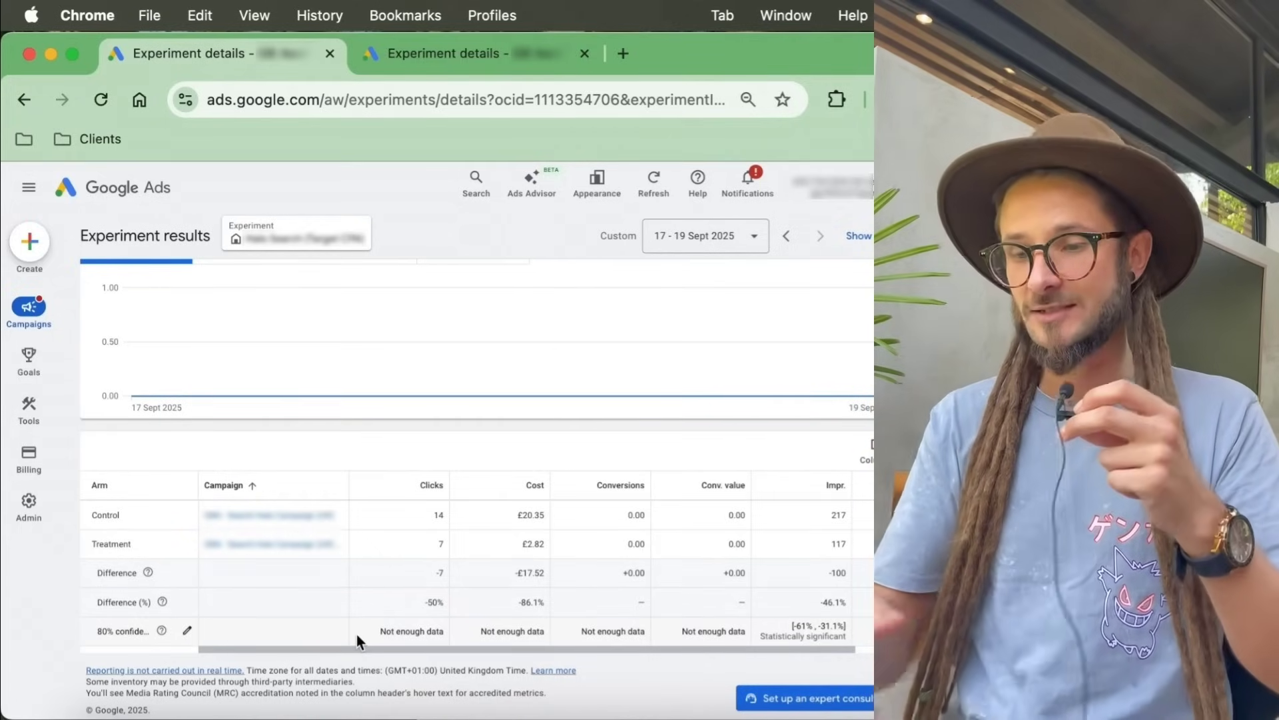
left_click_drag(365, 626, 457, 628)
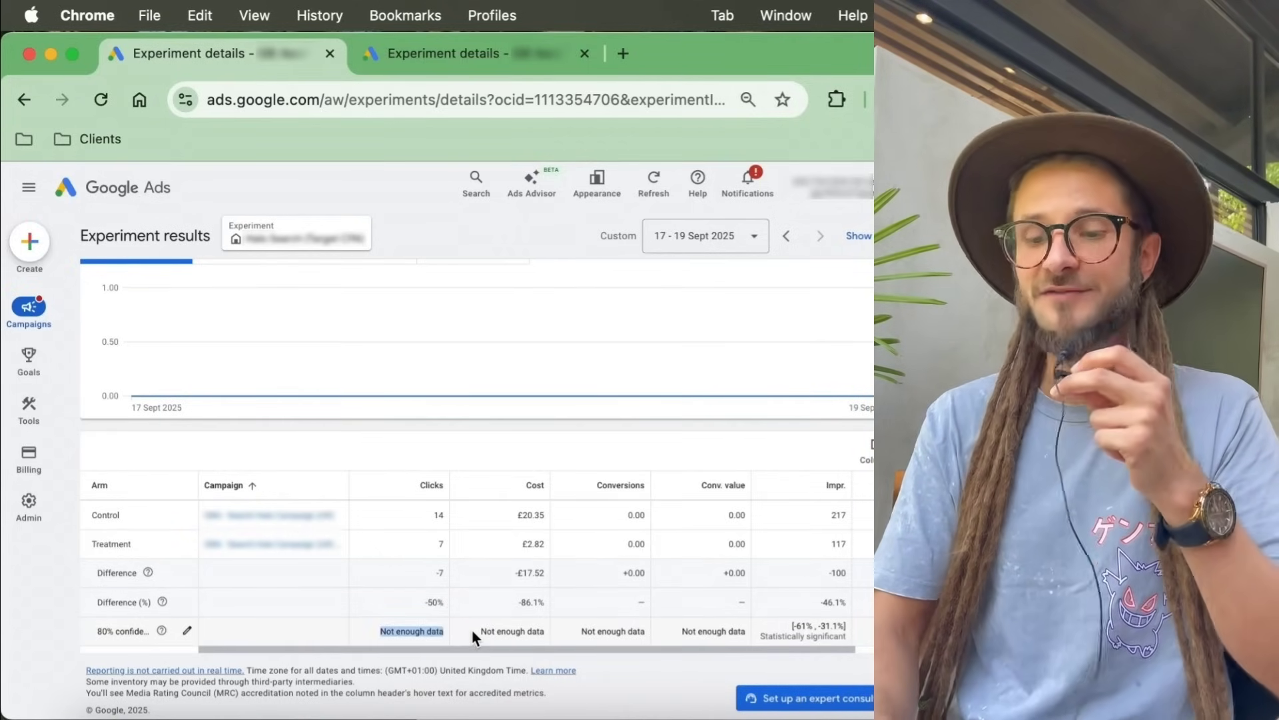
triple_click(471, 629)
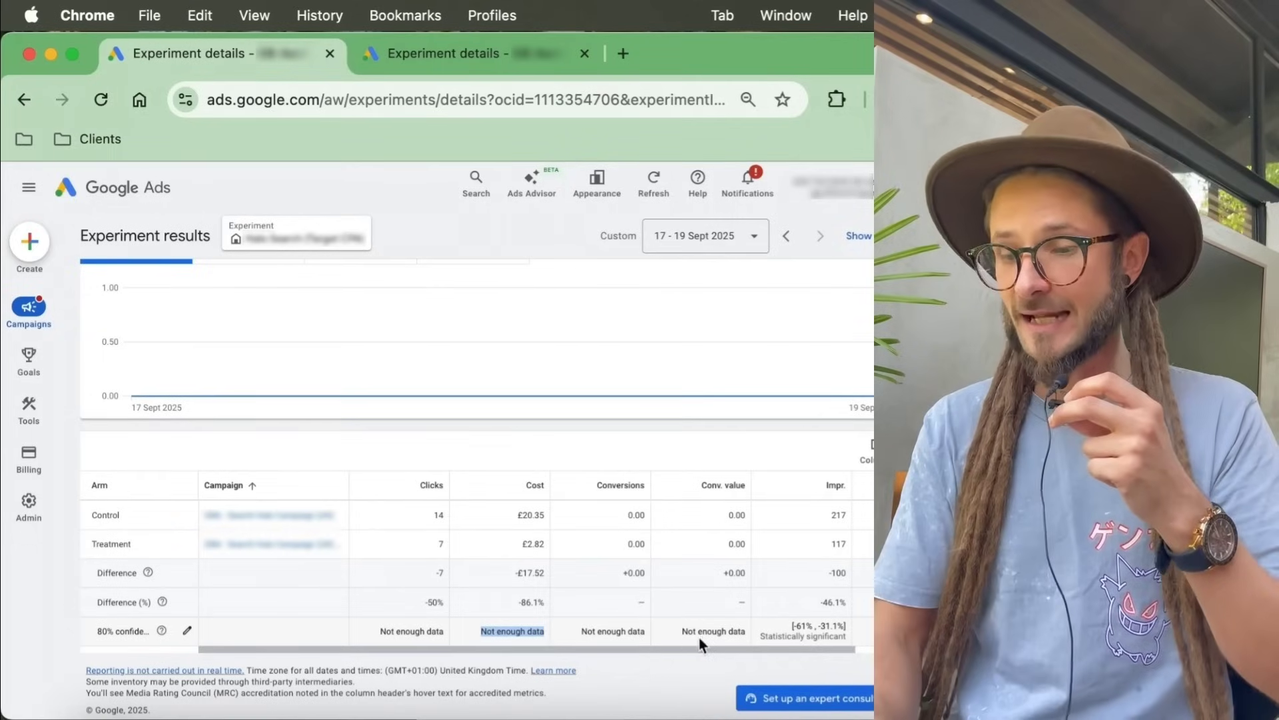
left_click(781, 624)
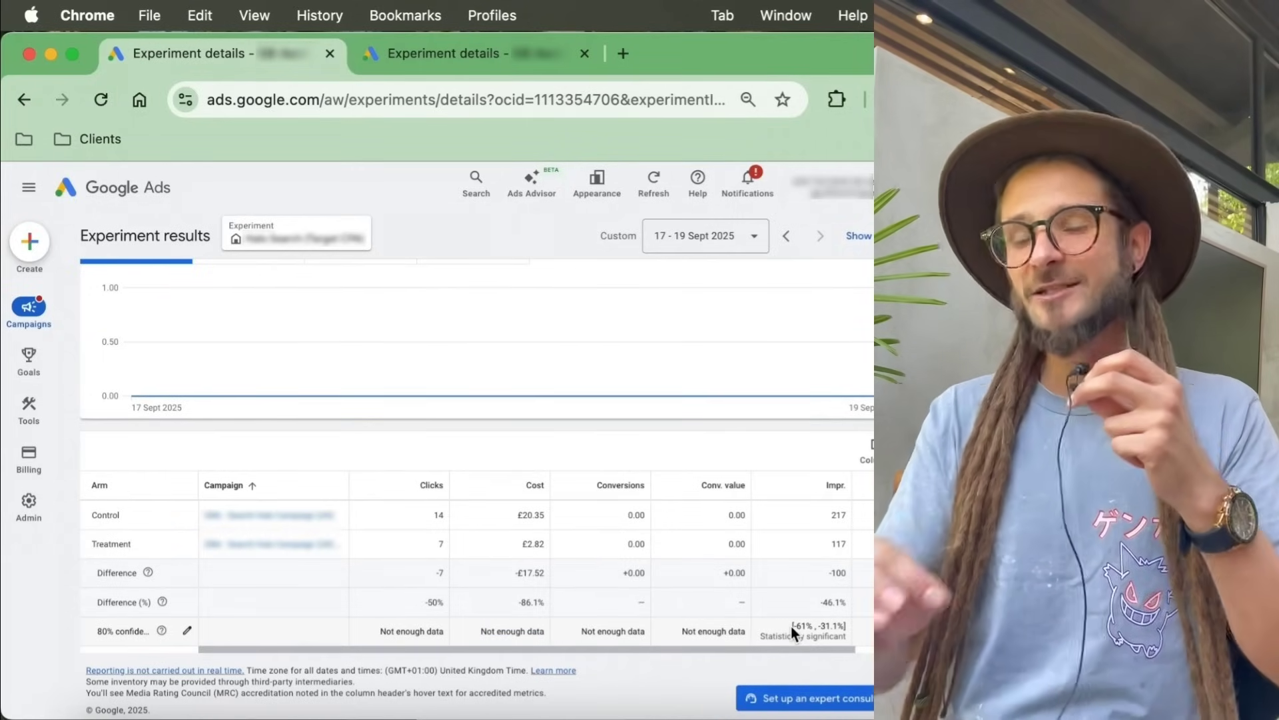
left_click_drag(792, 629, 842, 633)
left_click(845, 636)
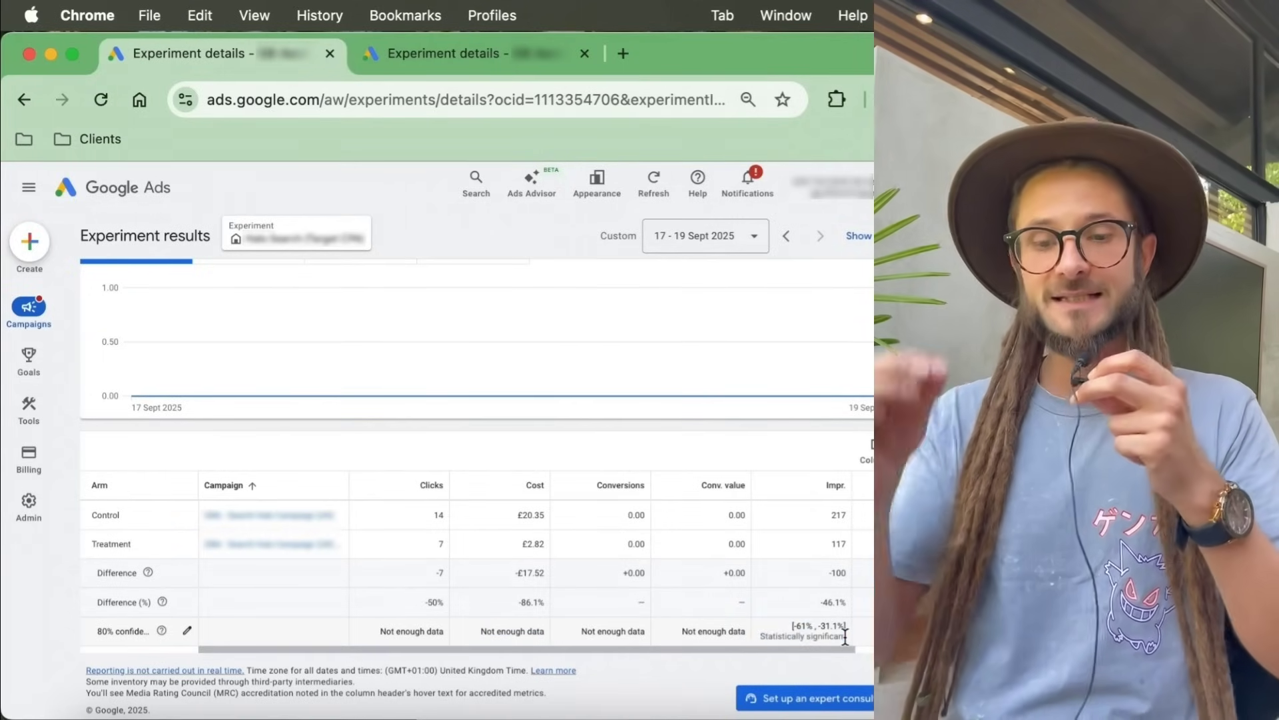